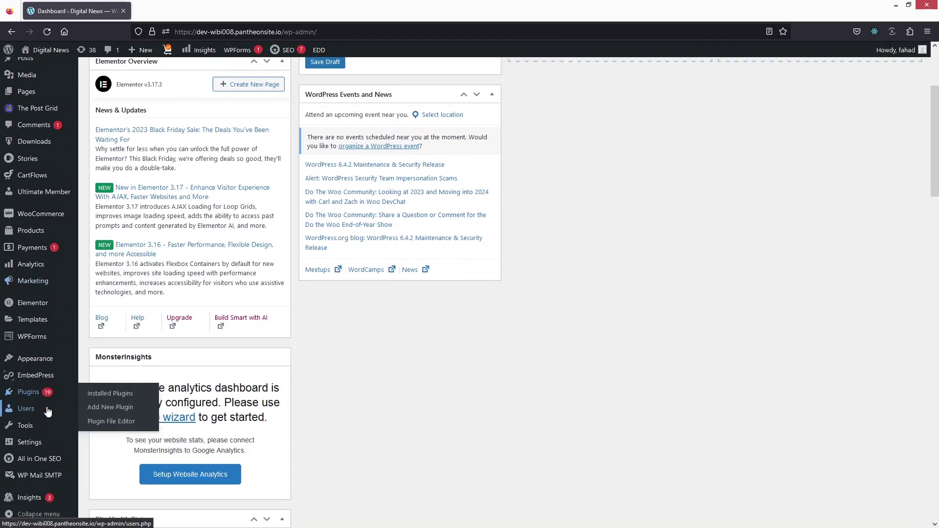
Search new plugins for 'custom dashboard', then install and activate AGCA – Custom Dashboard & Login Page
mouse_move(44, 396)
click(119, 411)
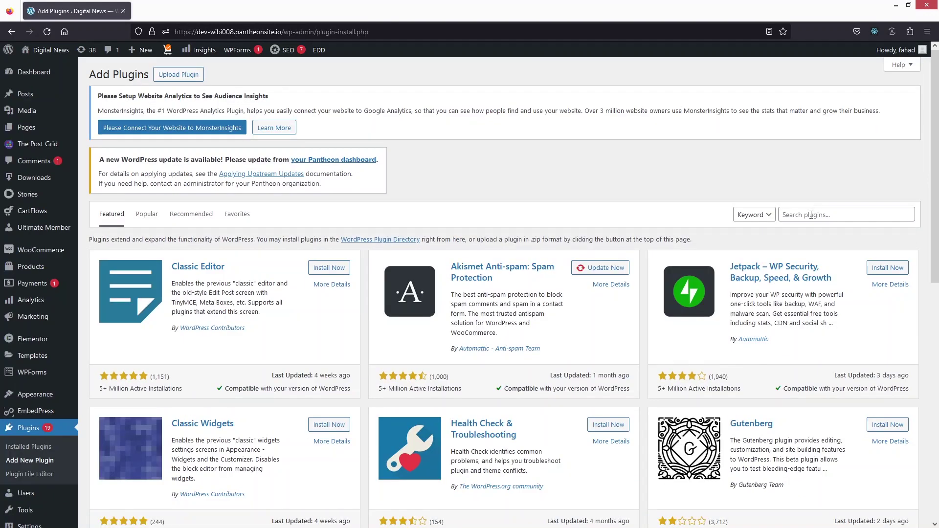
click(811, 215)
text(custom dashboard)
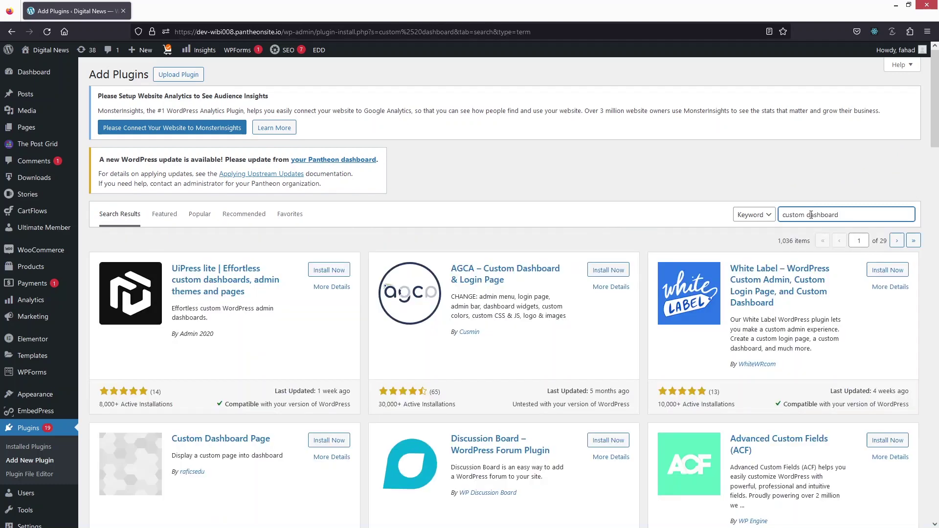
scroll(629, 192, down, 1)
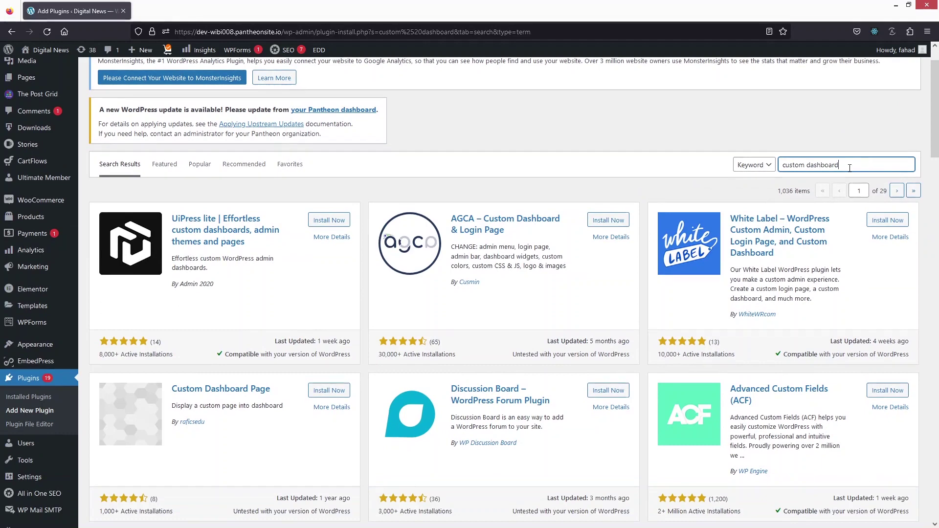
scroll(686, 179, down, 1)
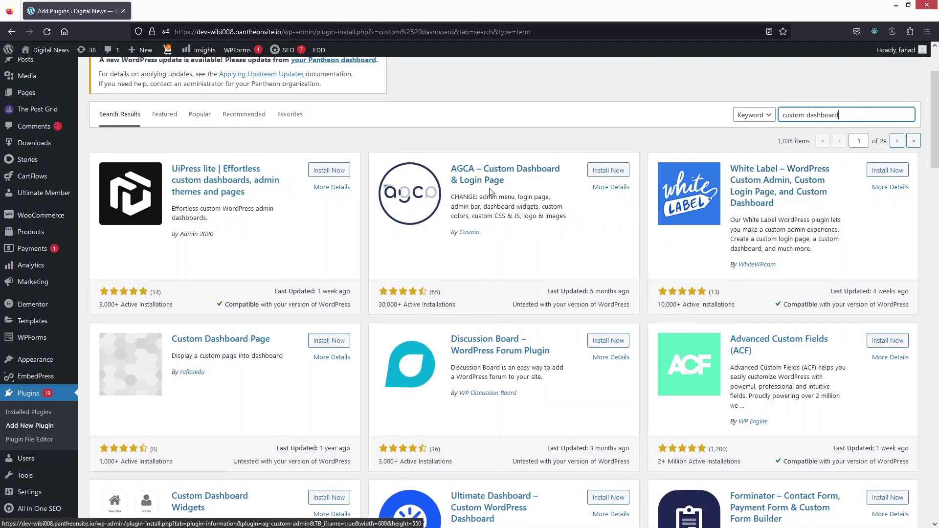
click(608, 171)
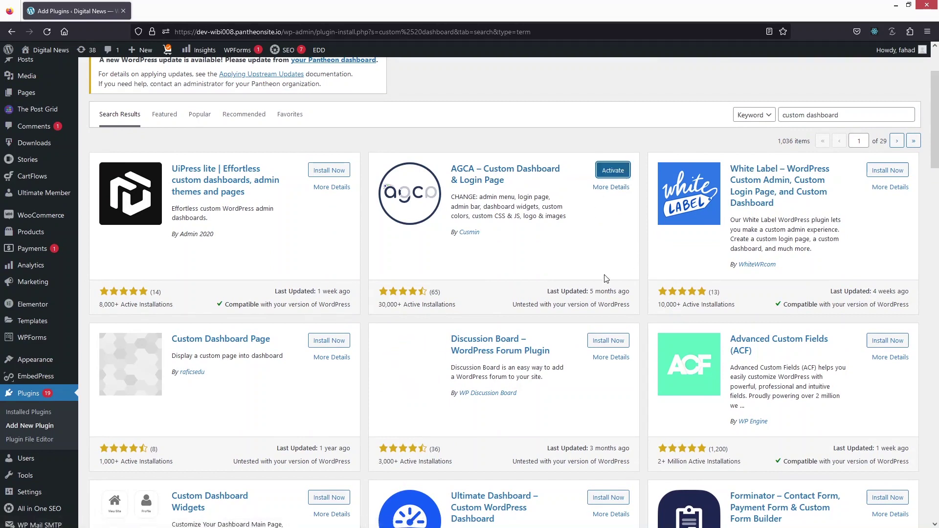
click(608, 171)
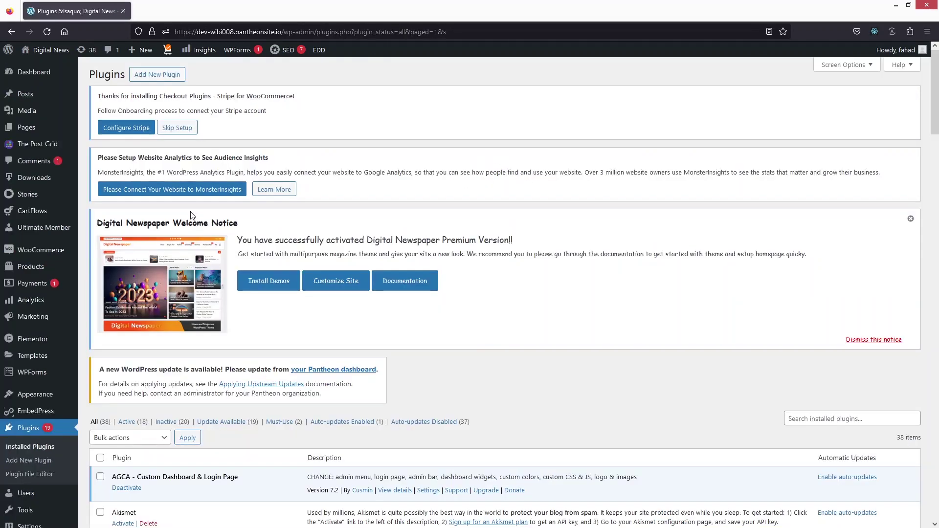
mouse_move(50, 318)
scroll(51, 320, down, 1)
scroll(50, 321, down, 4)
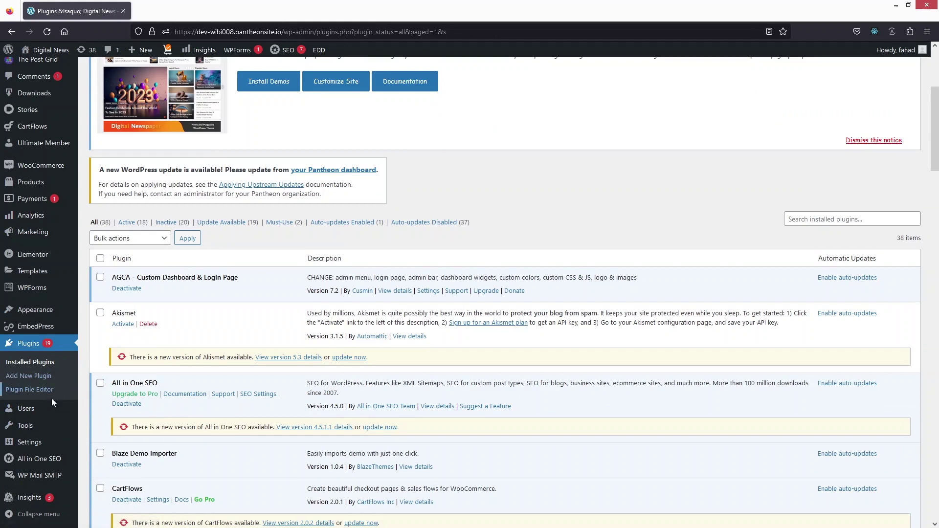
mouse_move(48, 433)
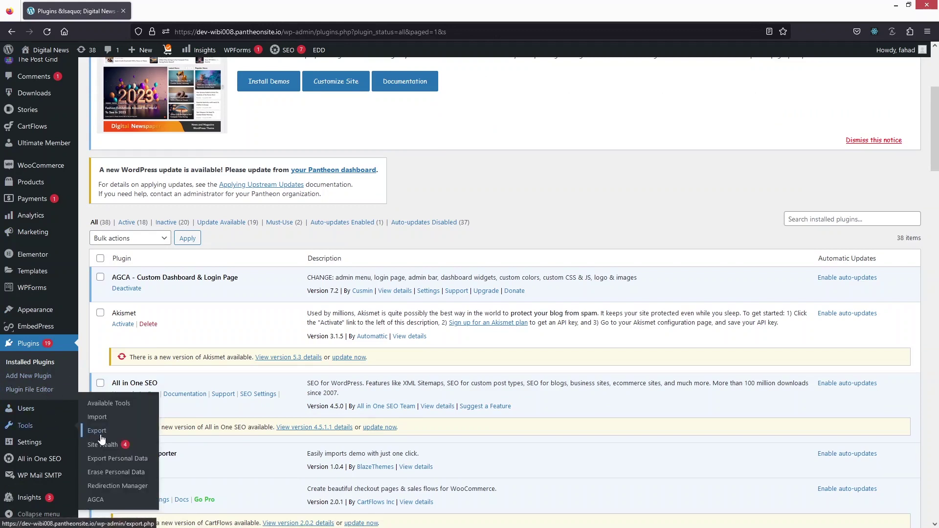
Open Tools > AGCA and review the General Settings safe-user, page and support options
click(120, 501)
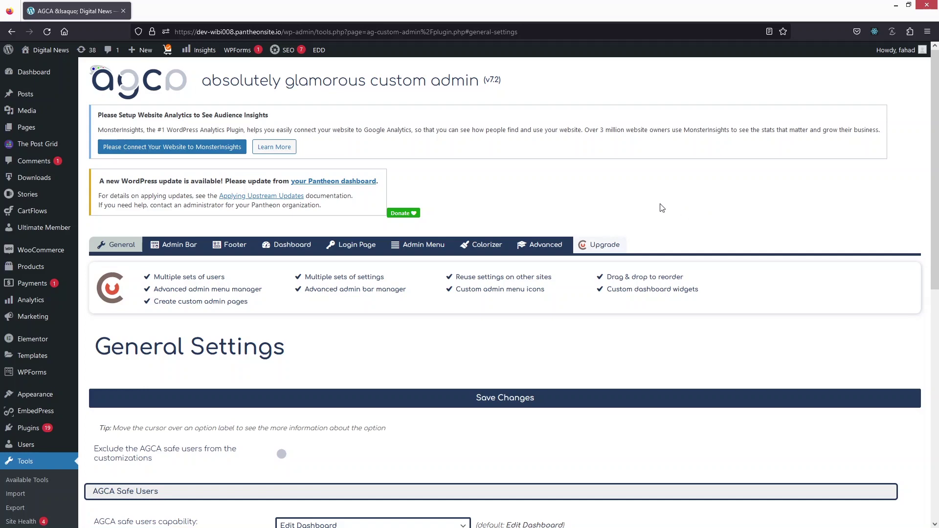
scroll(661, 208, down, 3)
scroll(562, 205, up, 1)
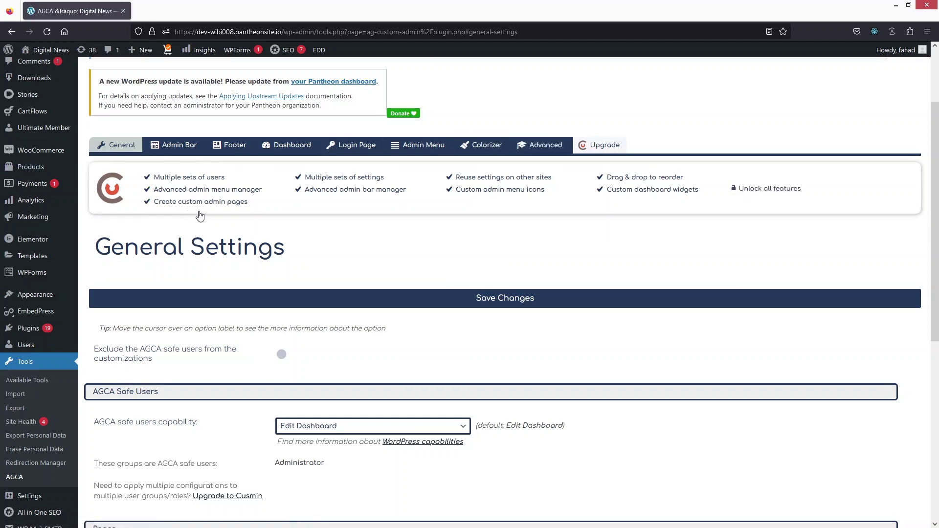
scroll(201, 221, down, 4)
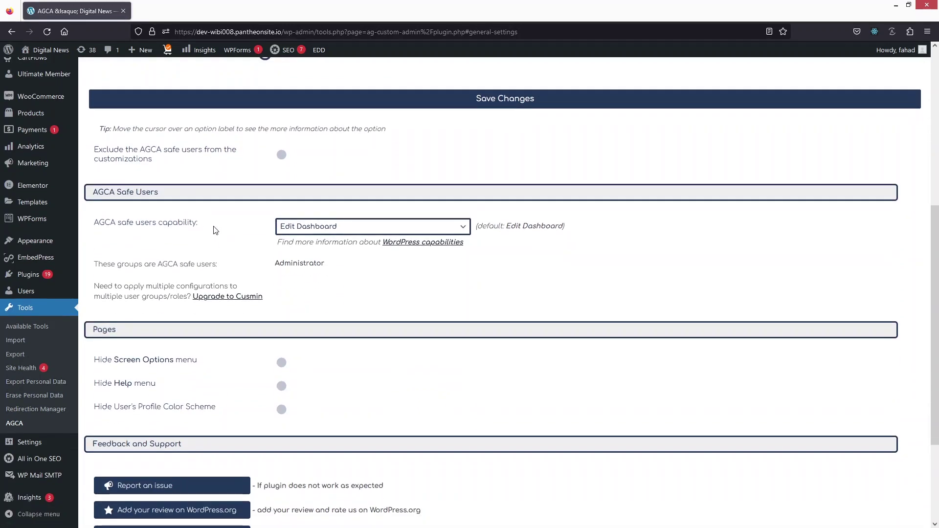
scroll(344, 270, down, 1)
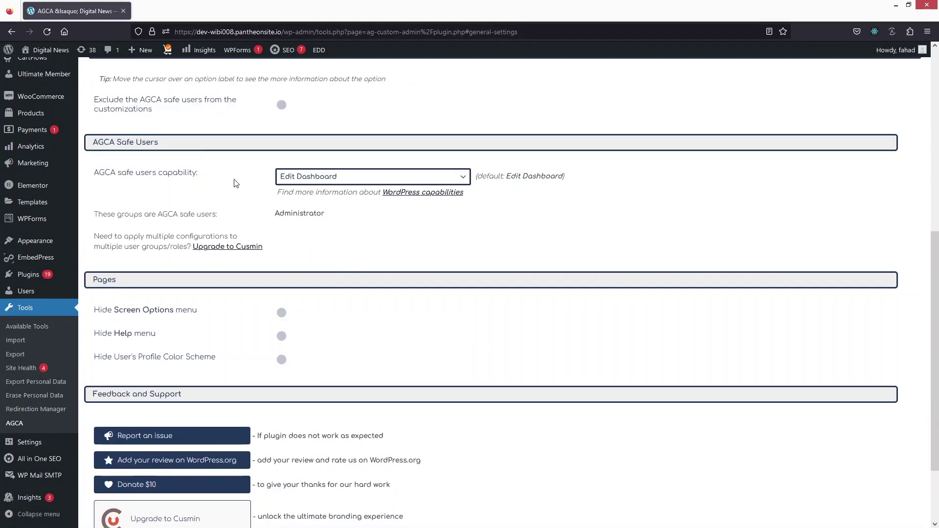
scroll(196, 149, down, 2)
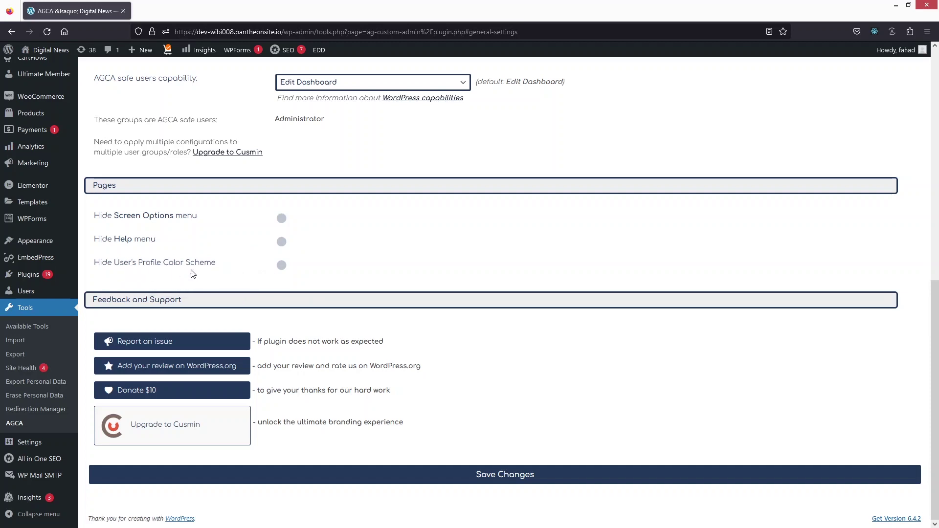
scroll(193, 274, up, 10)
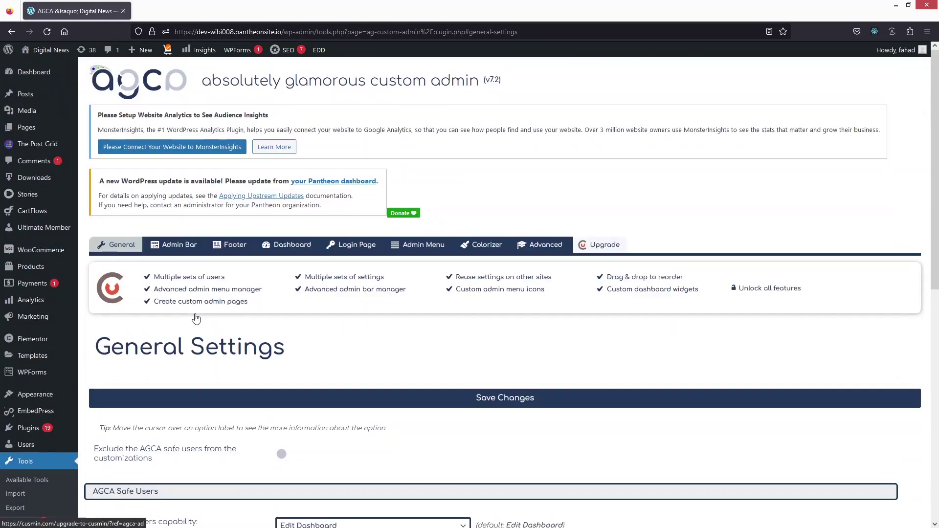
Show AGCA's Admin Bar tab and review the Left Side logo, title and hiding options
click(175, 245)
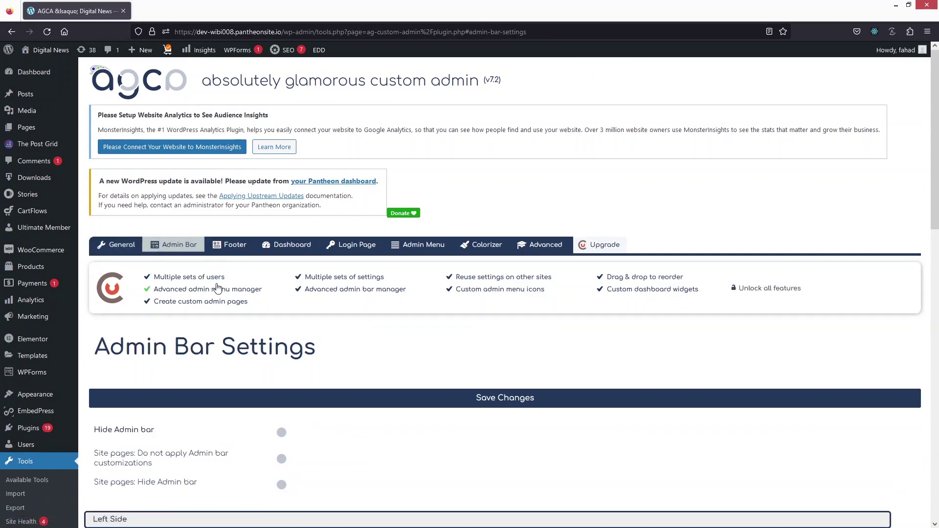
scroll(496, 246, down, 2)
scroll(294, 274, down, 3)
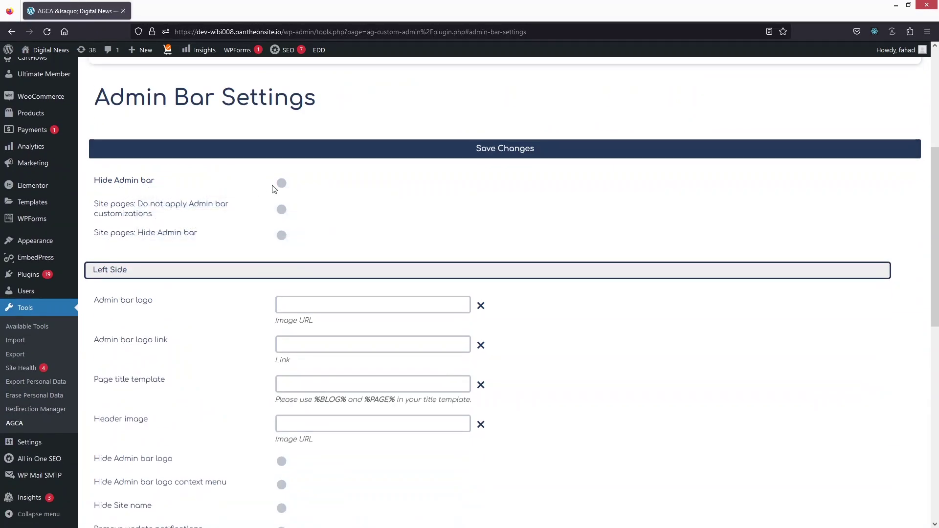
scroll(190, 224, down, 3)
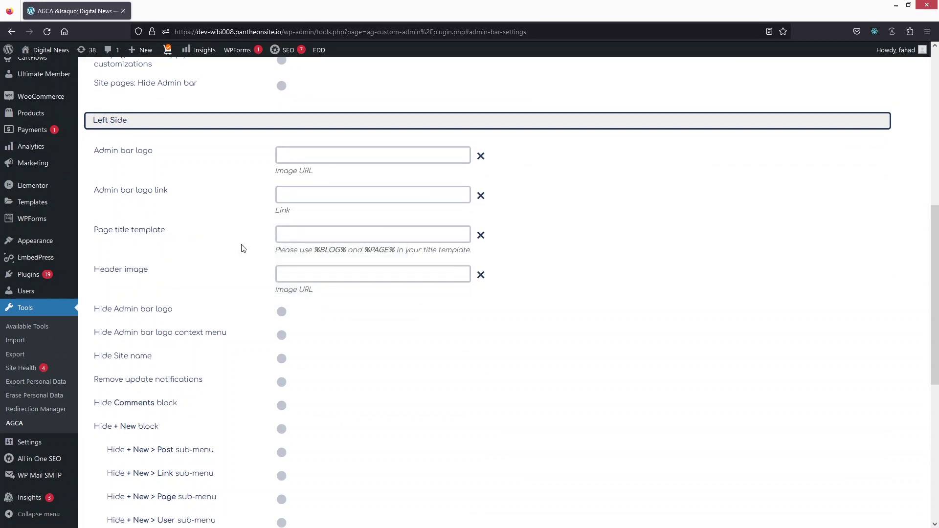
scroll(243, 250, down, 1)
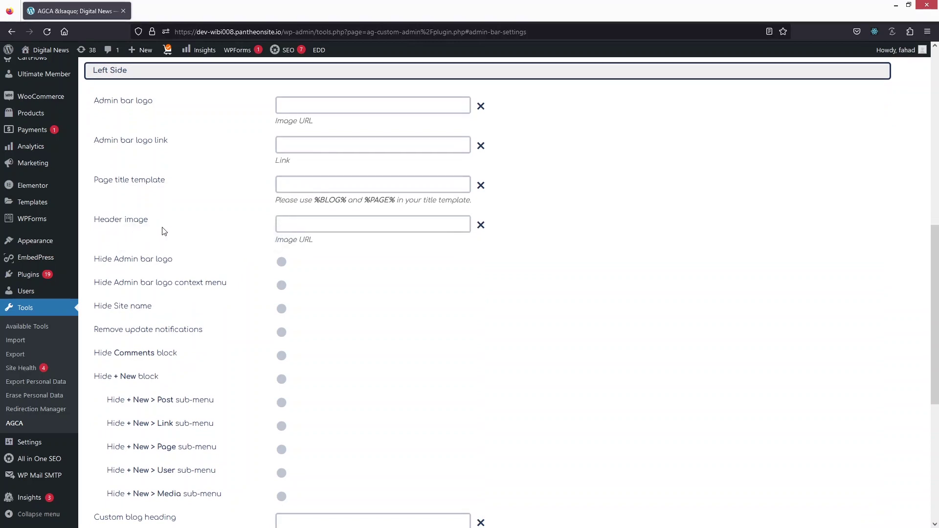
scroll(128, 174, down, 2)
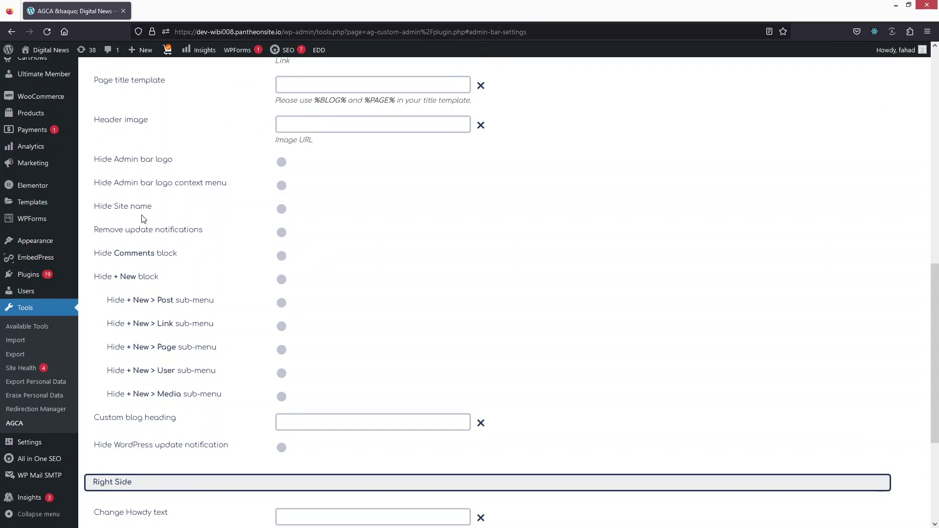
scroll(504, 373, up, 5)
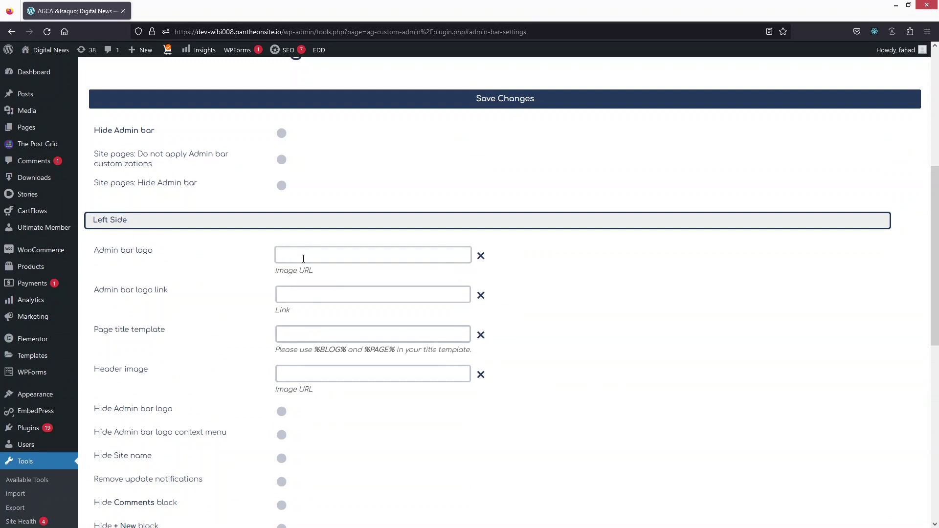
Load the AGCA settings address in a second browser tab and go to Media > Library there
click(216, 30)
key(ctrl+c)
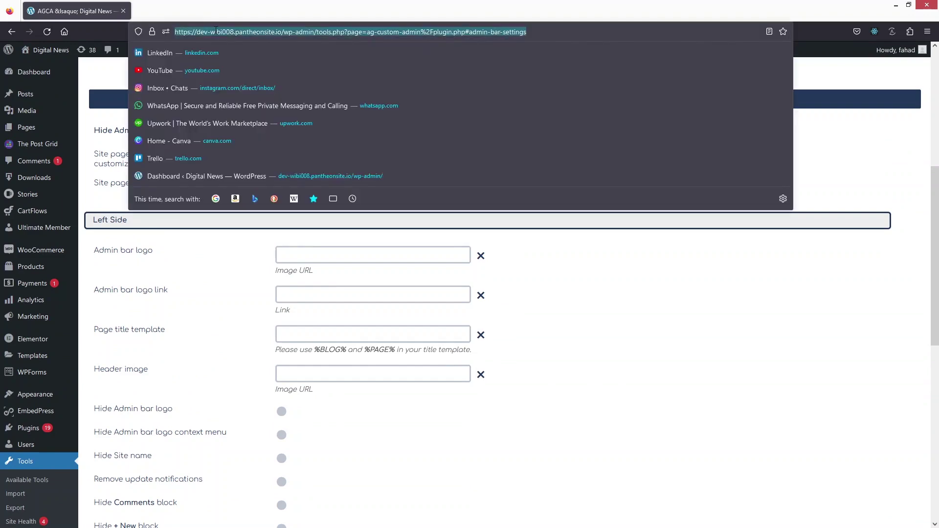
double_click(159, 7)
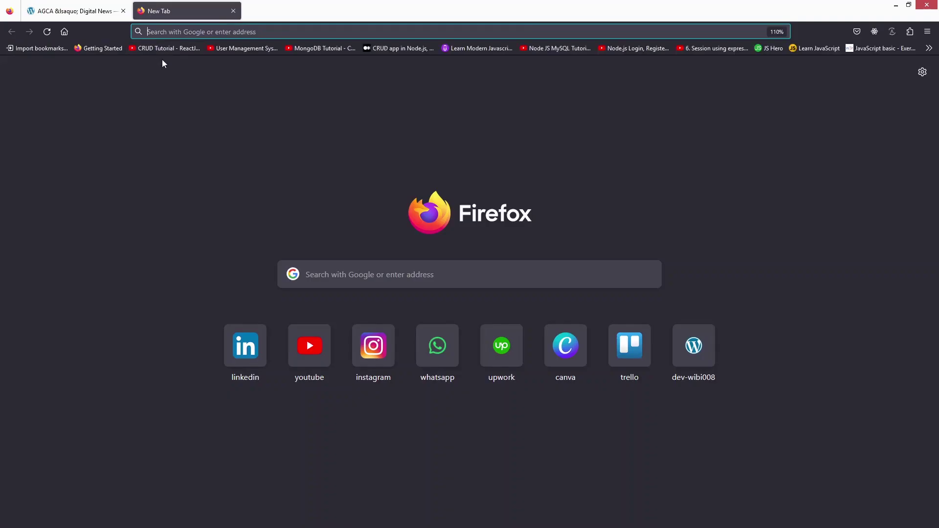
key(ctrl+v)
key(Return)
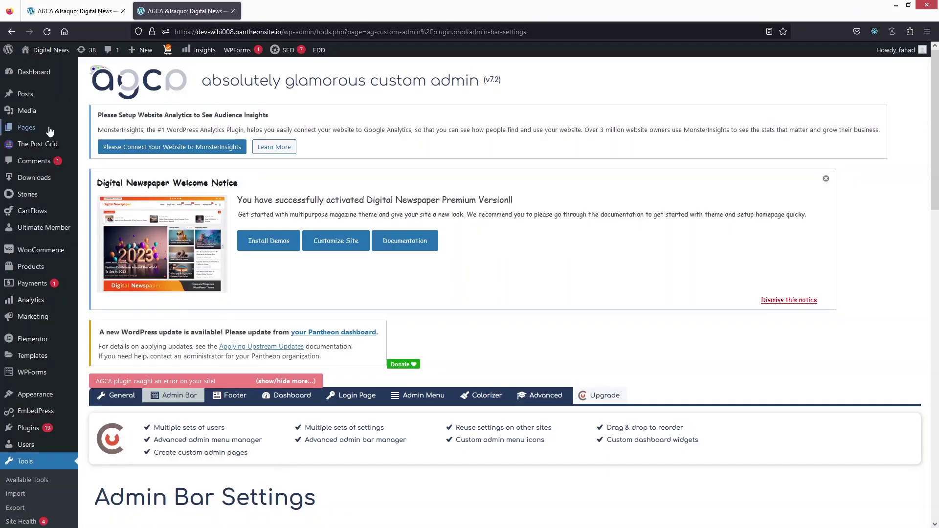
mouse_move(30, 115)
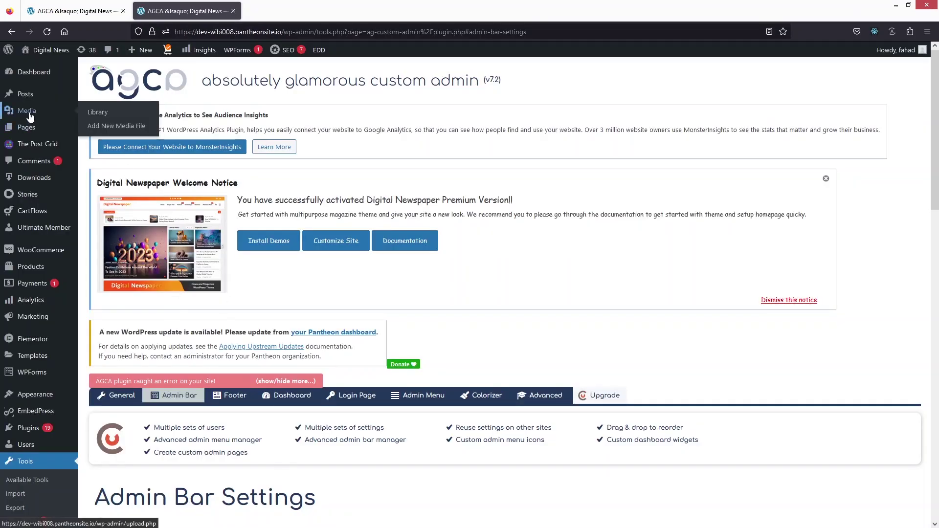
click(110, 117)
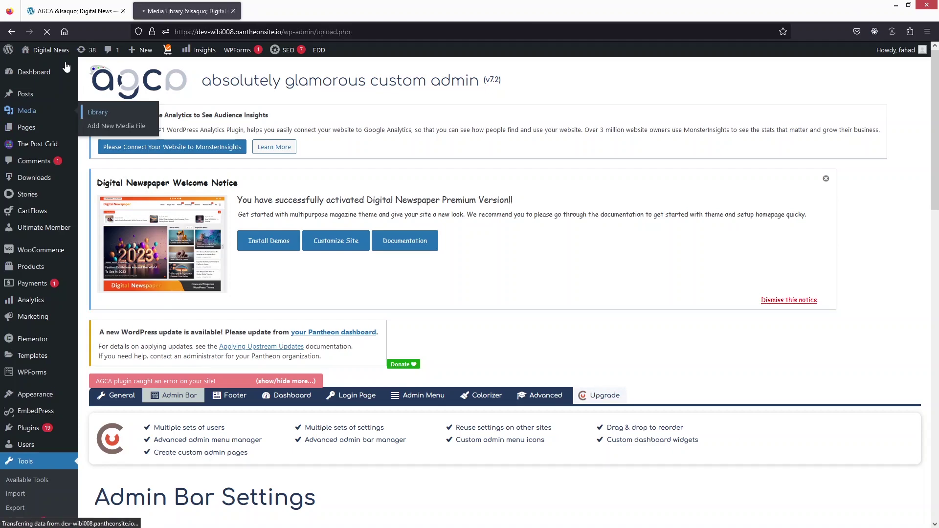
Copy the file URL of the red D logo image, Path-145.png, from the Media Library
scroll(496, 291, down, 2)
scroll(496, 291, up, 2)
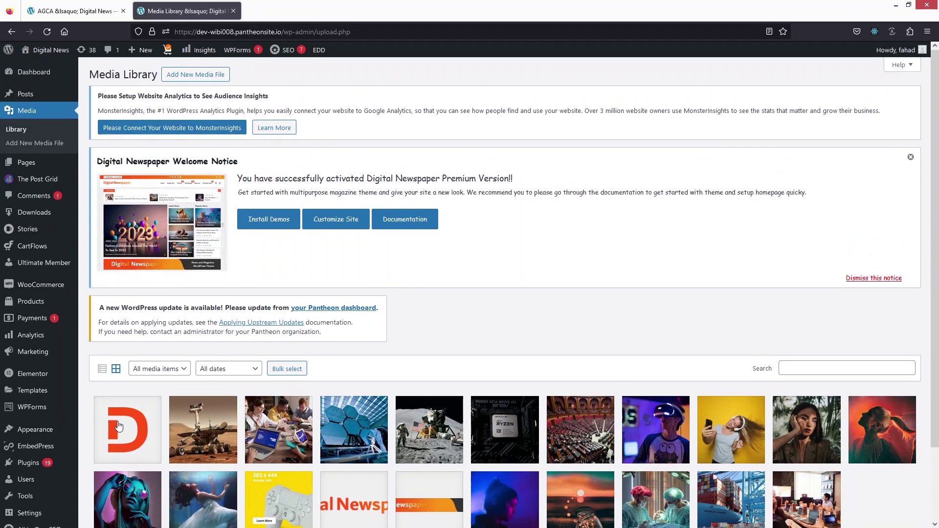
click(141, 431)
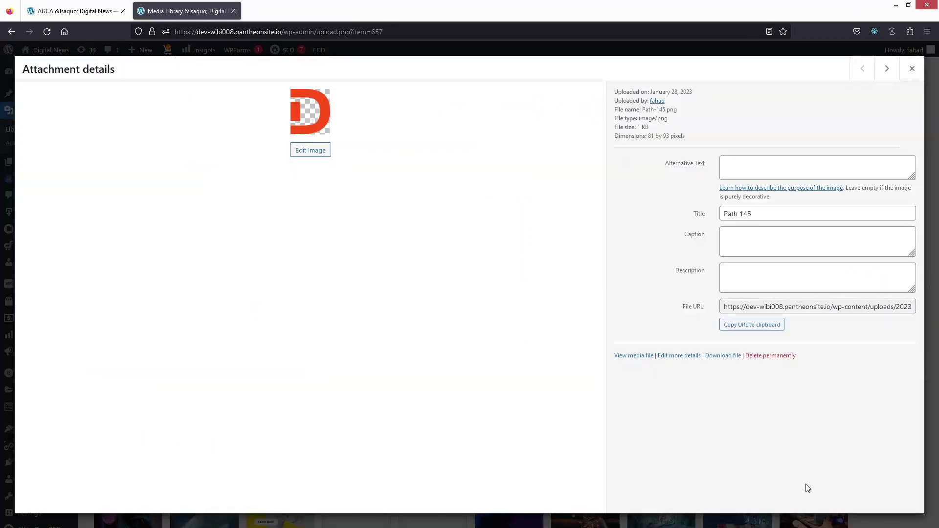
click(791, 308)
click(733, 325)
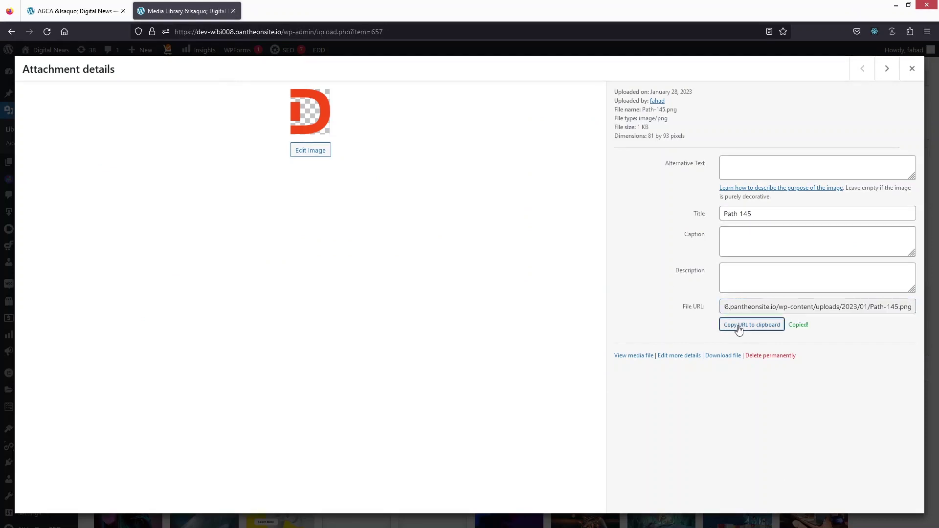
click(911, 69)
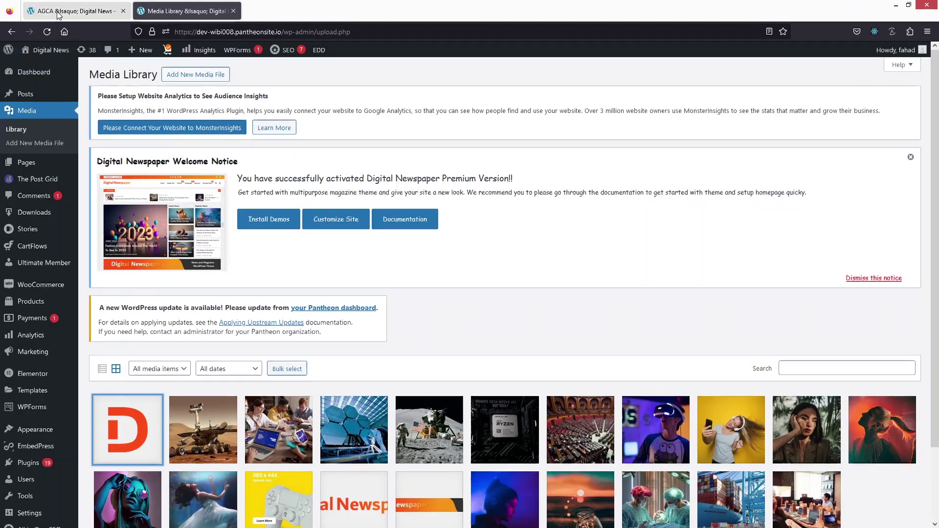
Paste the copied image URL into AGCA's Admin bar logo field
click(73, 11)
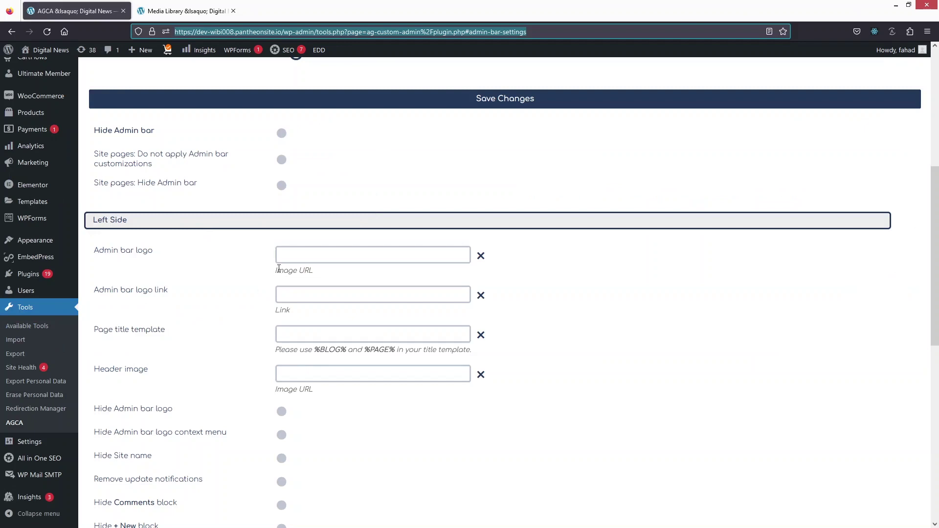
click(302, 255)
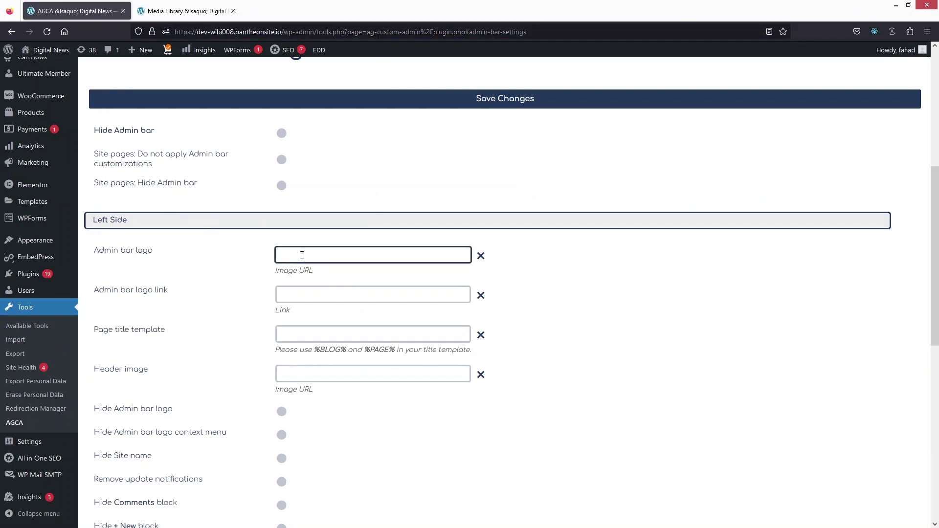
text(https://dev-wibi008.pantheonsite.io/wp-content/uploads/2023/09/Path-46.png)
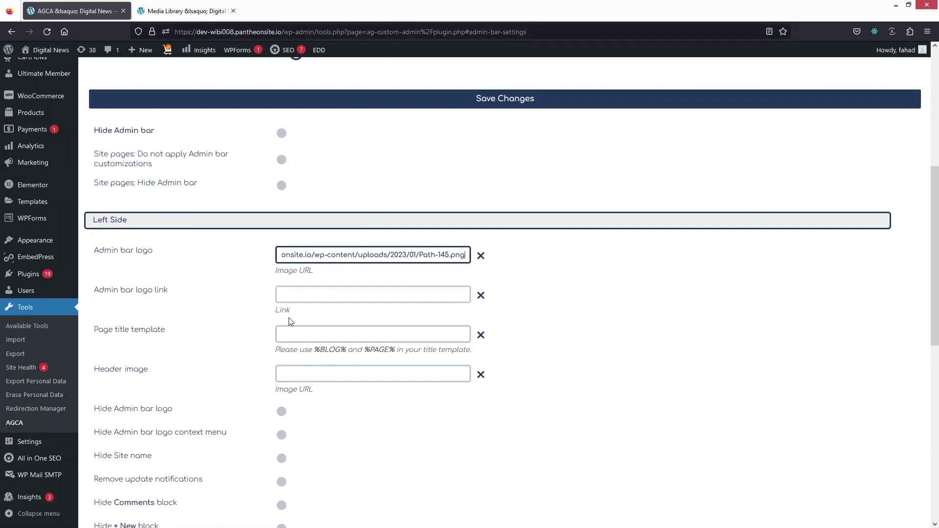
scroll(290, 321, down, 9)
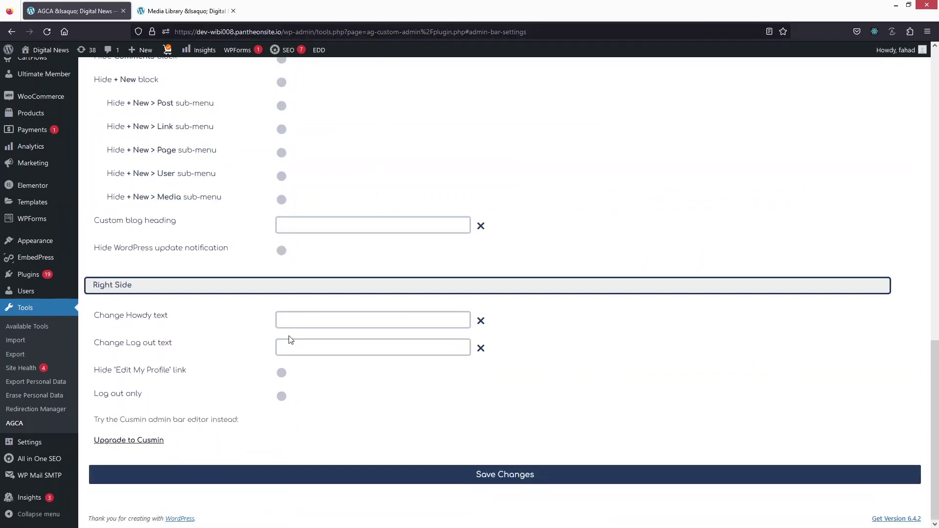
Save the Admin Bar settings so the red D logo shows in the admin bar
click(479, 474)
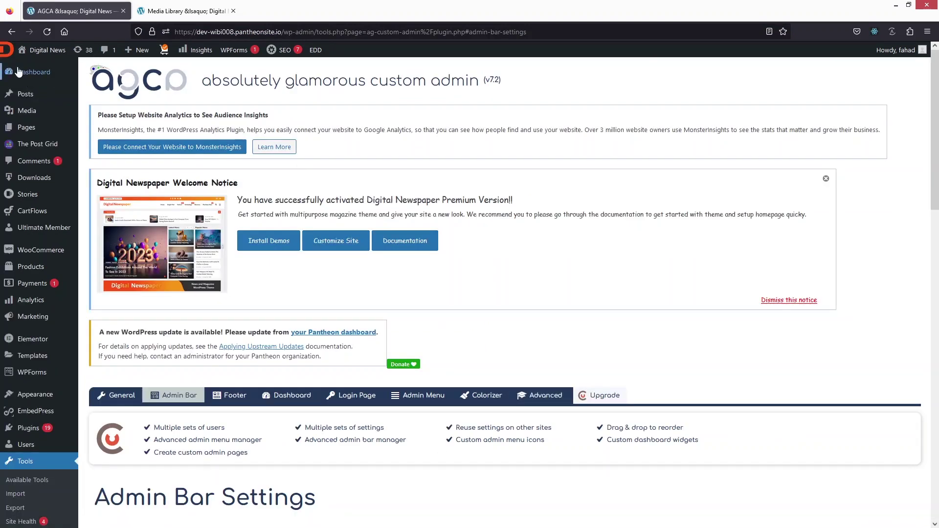
mouse_move(7, 54)
mouse_move(45, 51)
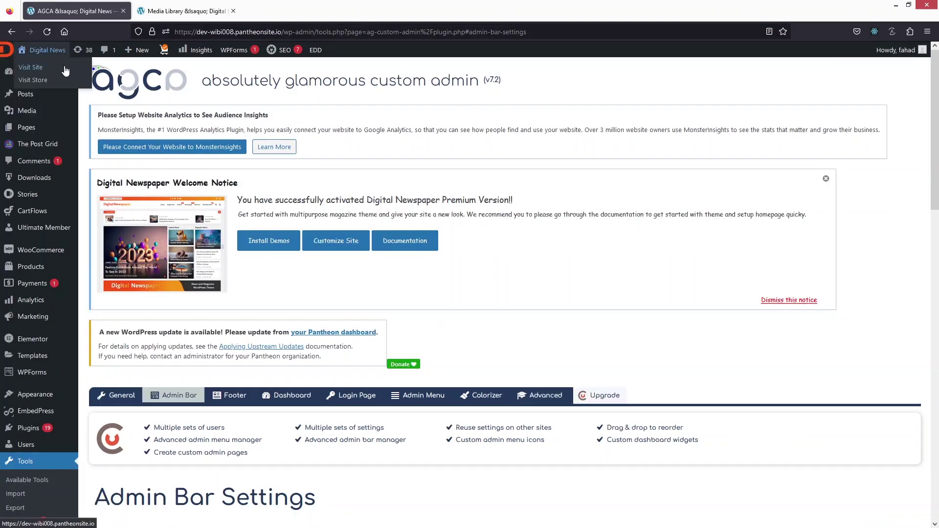
scroll(365, 247, down, 8)
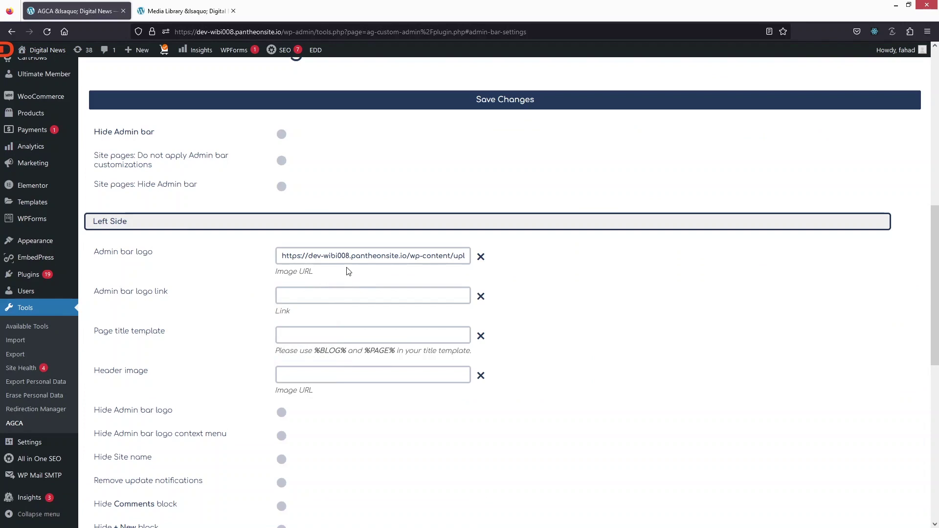
scroll(323, 290, down, 3)
scroll(308, 274, down, 1)
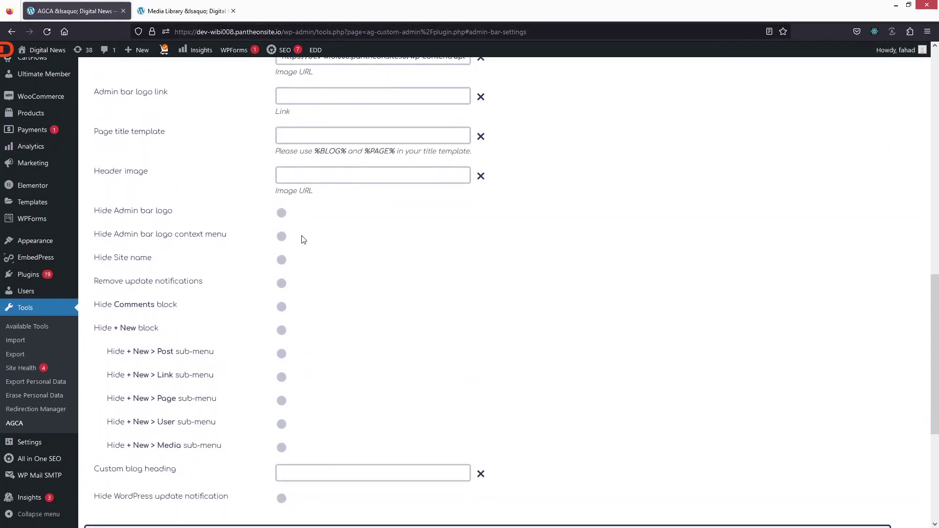
Turn on Hide Admin bar logo and Hide Site name, and save the Admin Bar settings
click(281, 213)
click(282, 259)
scroll(394, 306, down, 5)
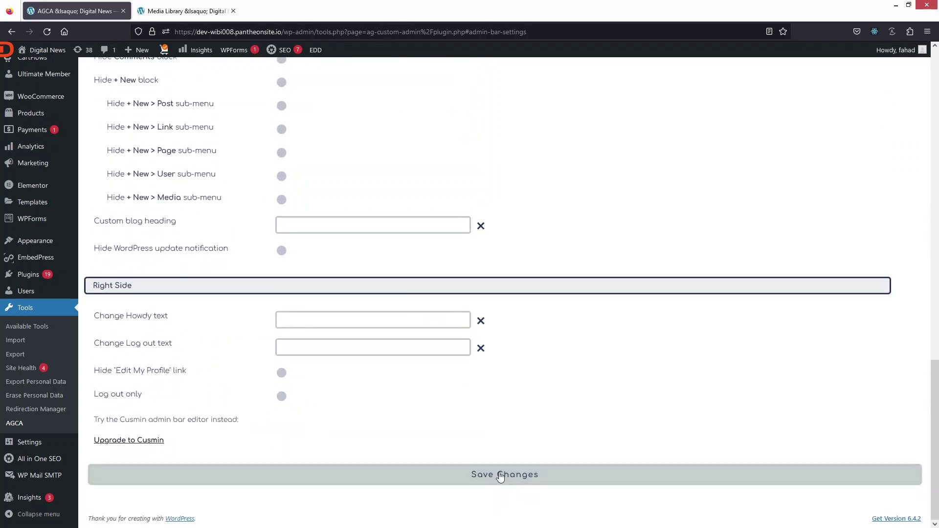
click(500, 475)
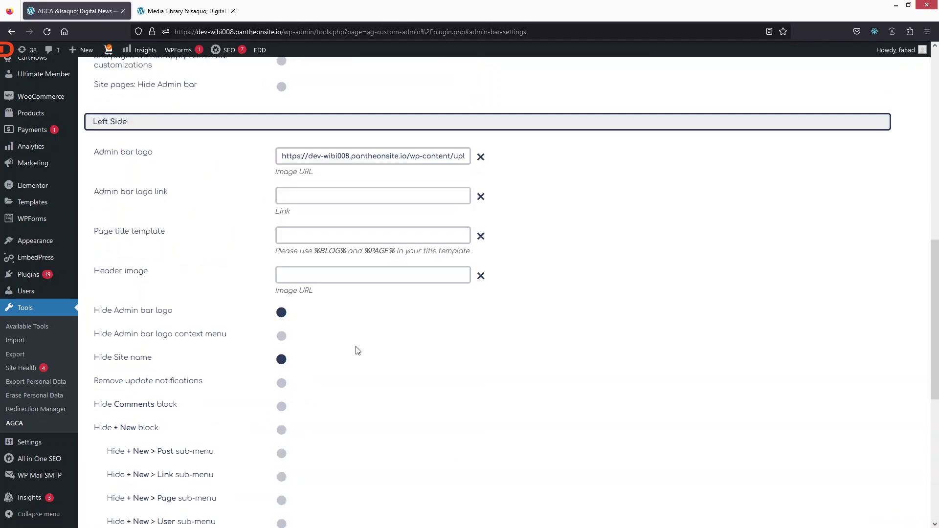
Clear the Admin bar logo URL and save the Admin Bar settings again
mouse_move(126, 361)
mouse_move(205, 336)
mouse_move(130, 316)
click(482, 161)
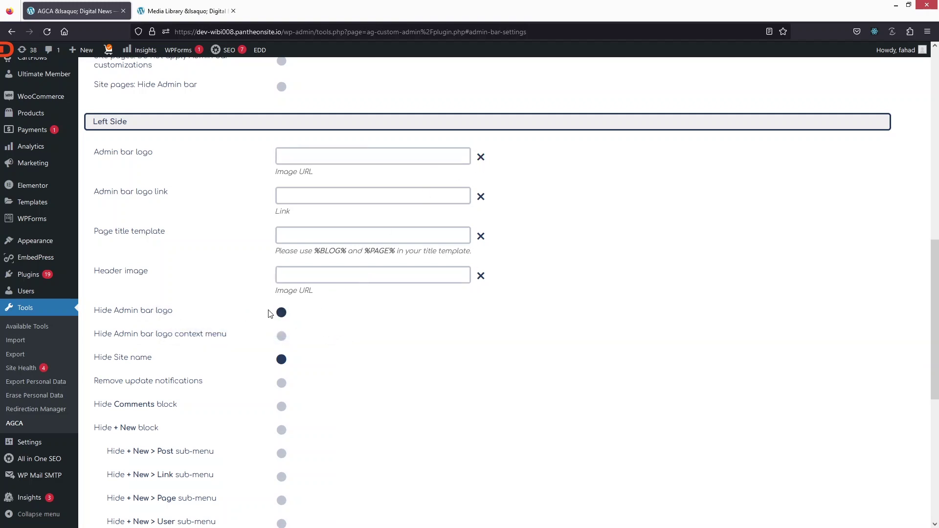
scroll(440, 415, down, 6)
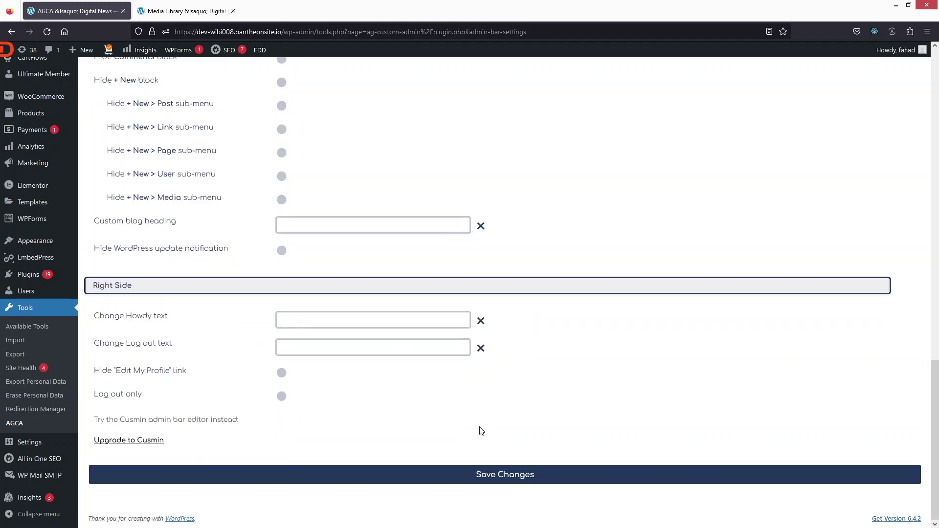
click(460, 480)
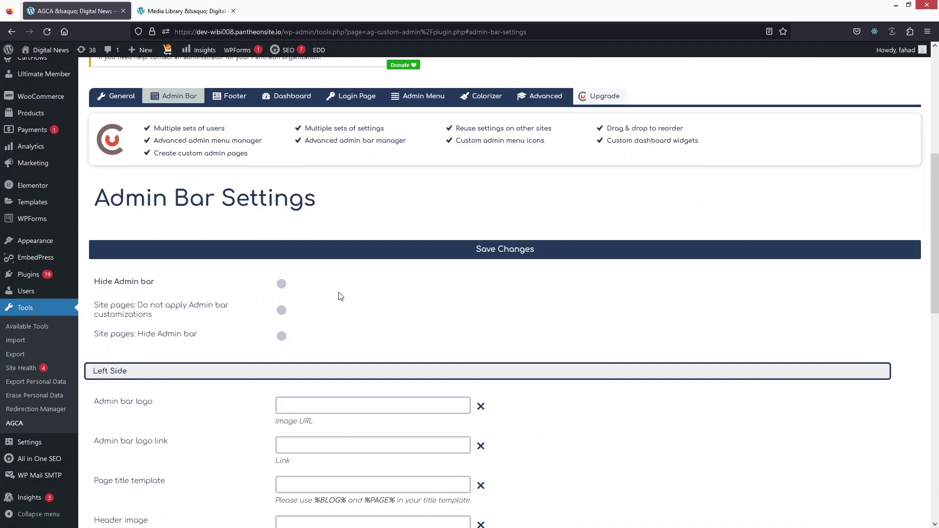
In AGCA's Footer settings, save with Hide footer on, then save again with it off
click(235, 102)
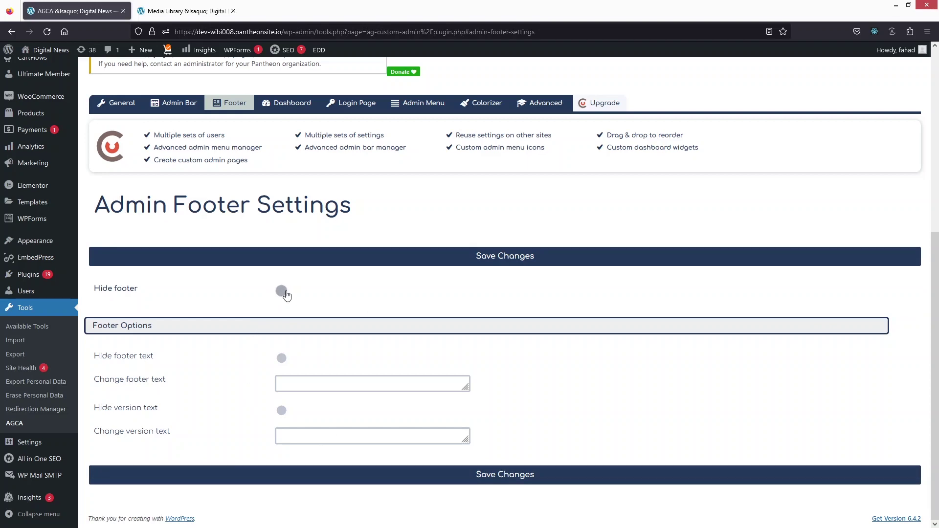
click(282, 291)
click(578, 481)
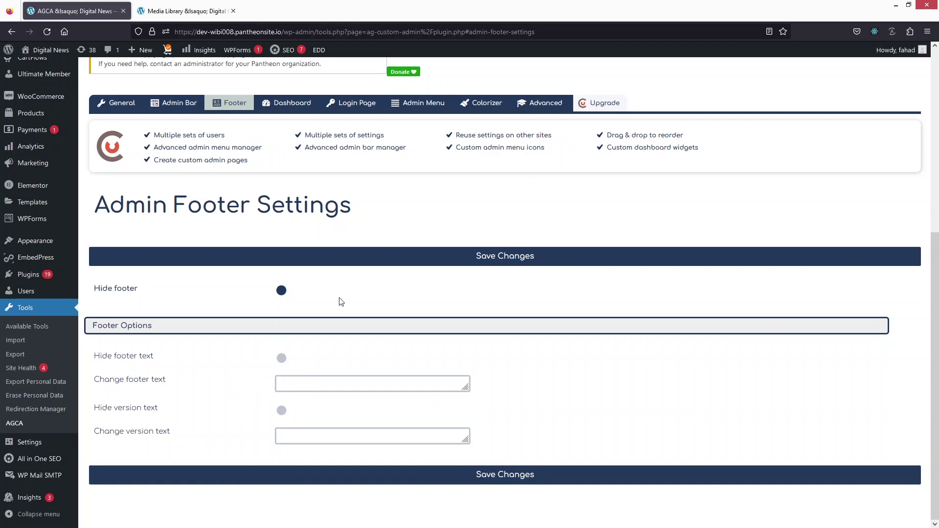
click(281, 291)
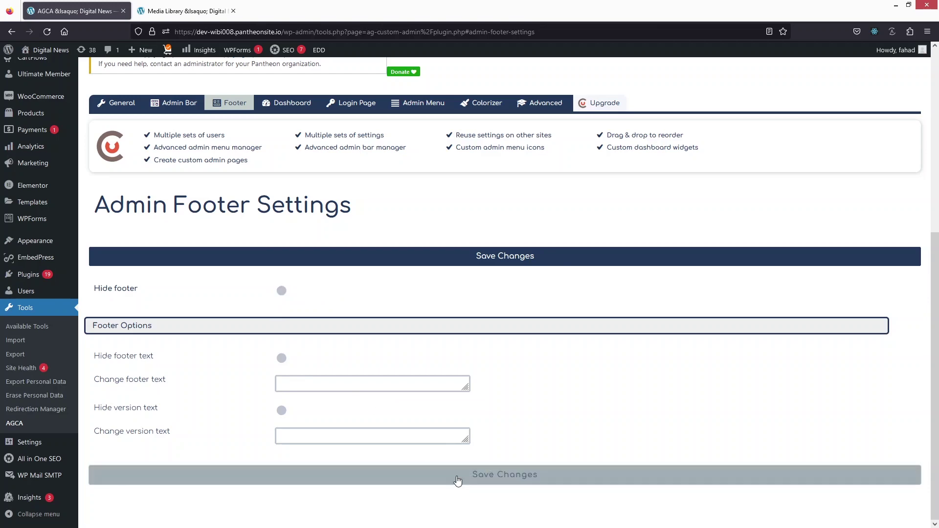
click(474, 481)
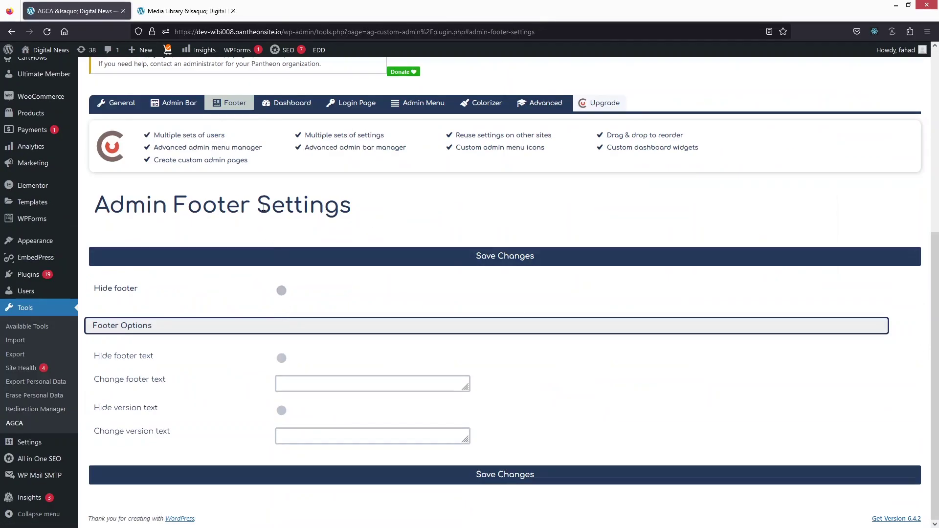
Show AGCA's Dashboard Settings, then load the admin Dashboard in the second browser tab
click(275, 101)
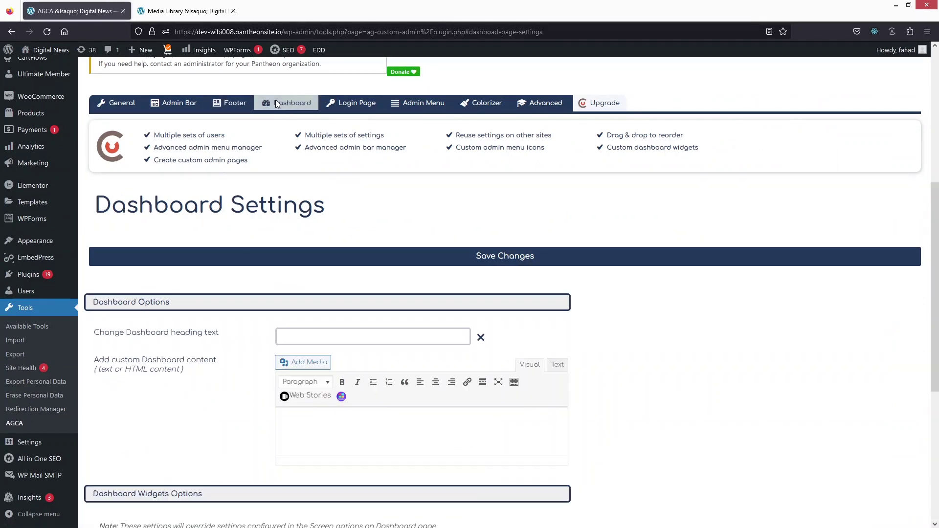
scroll(294, 147, down, 3)
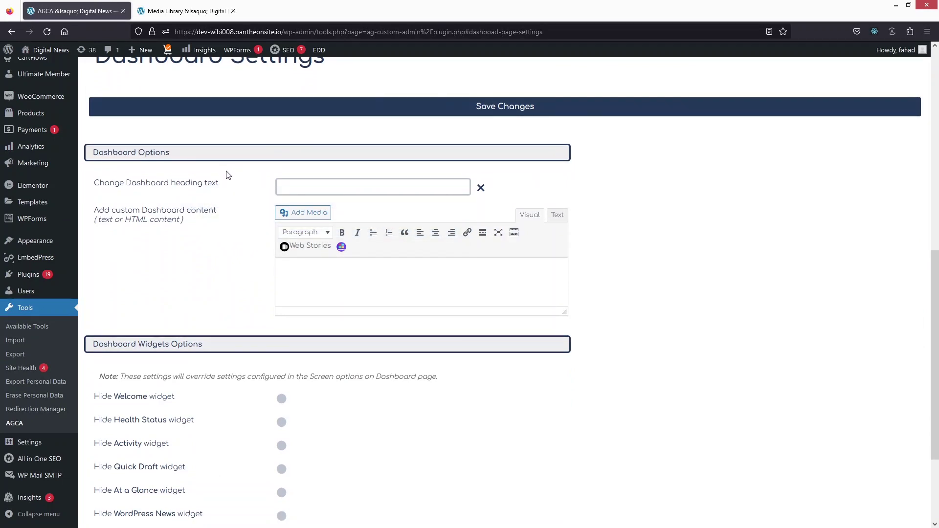
scroll(226, 175, up, 3)
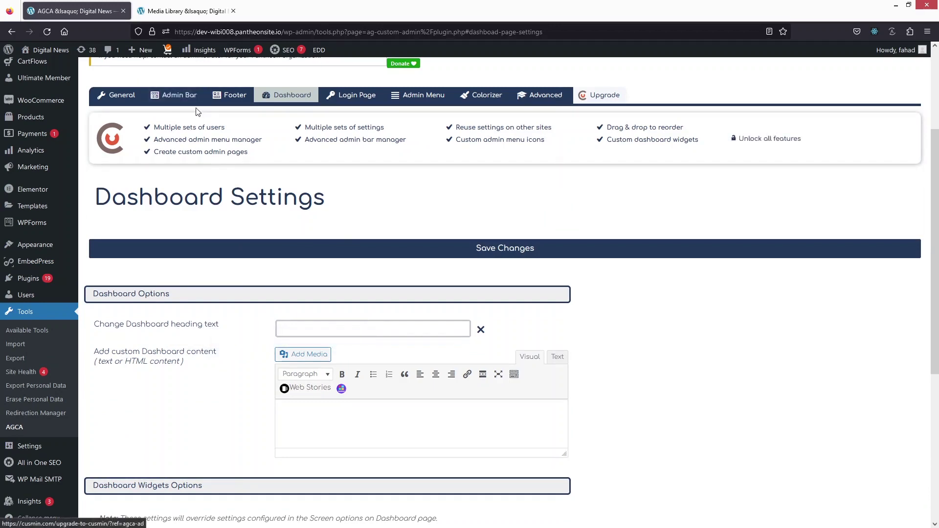
click(186, 11)
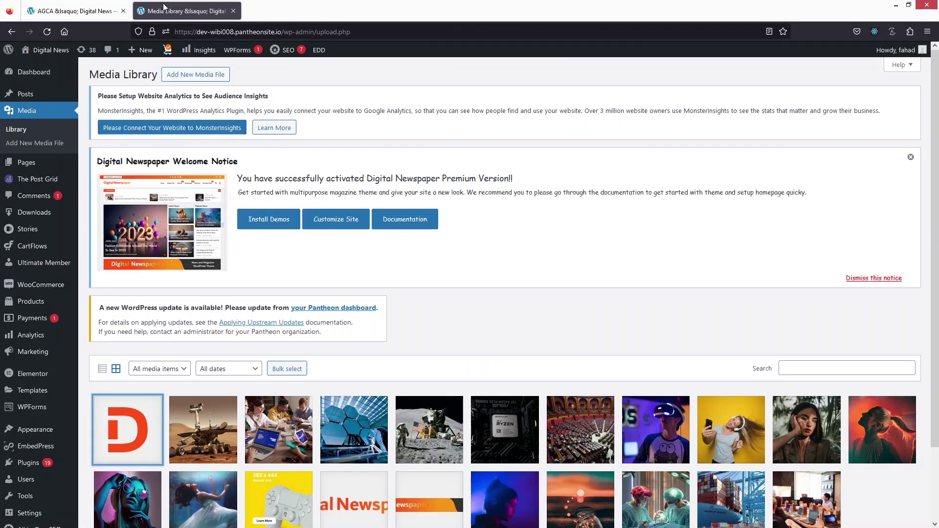
click(37, 78)
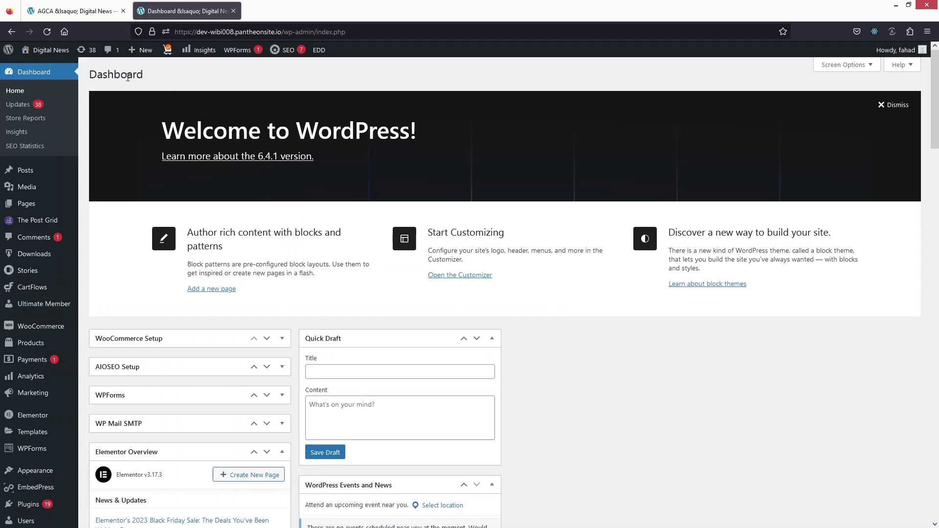
Make the AGCA dashboard heading text read 'My Custom Dashboard' and save the Dashboard Settings
click(73, 11)
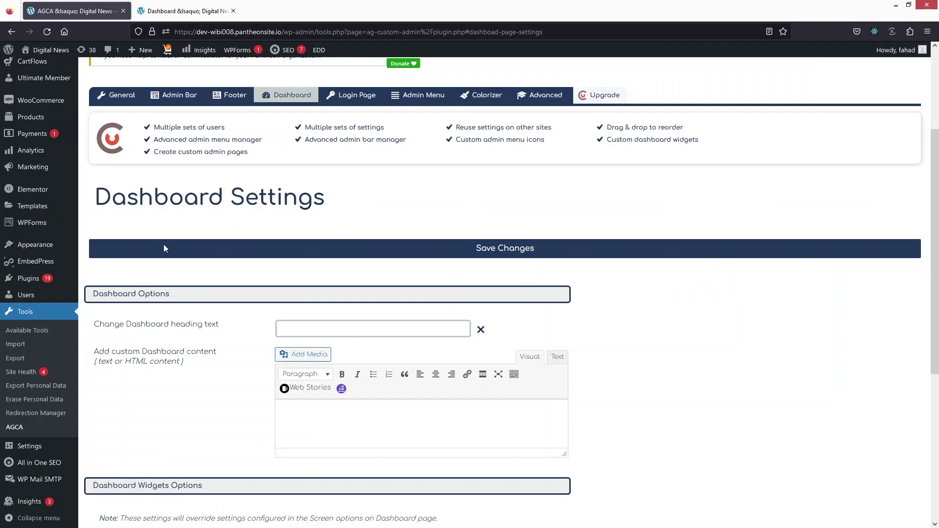
scroll(322, 294, down, 1)
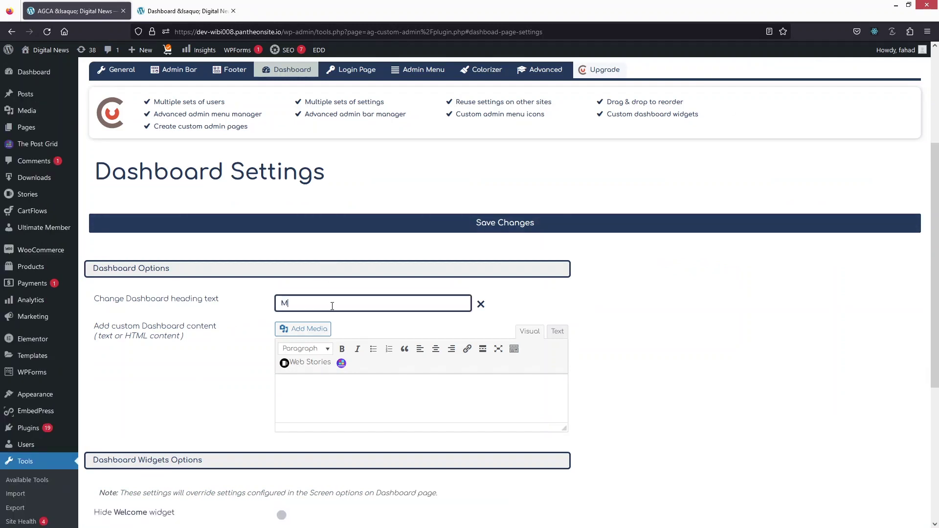
text(Custom Dashboard)
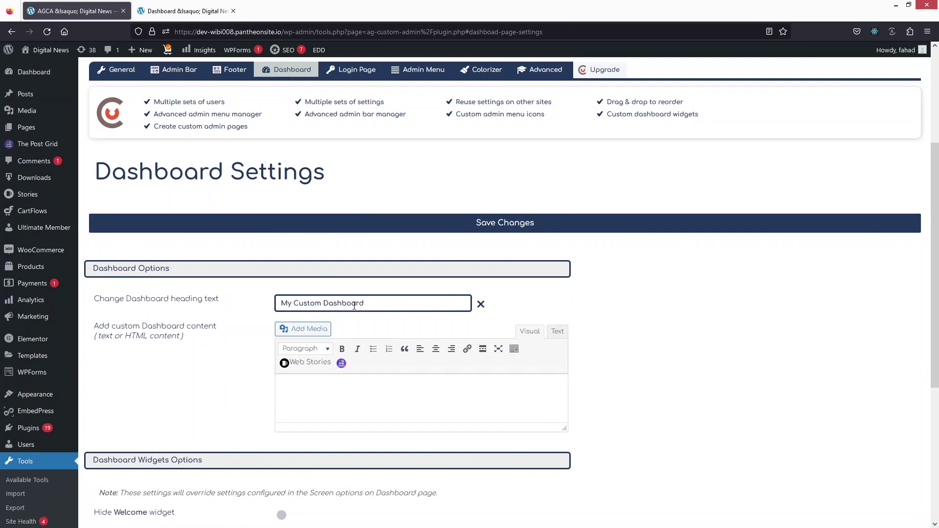
scroll(355, 306, down, 2)
mouse_move(194, 289)
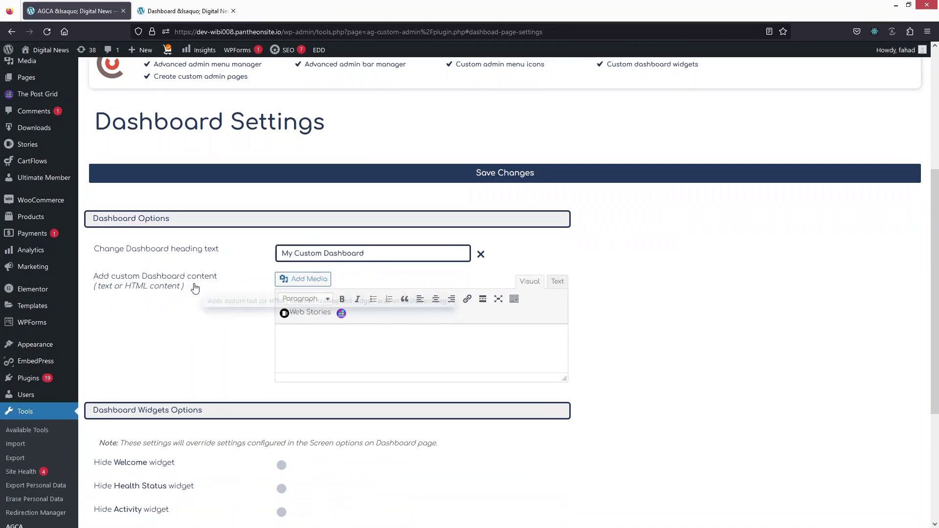
scroll(347, 341, down, 2)
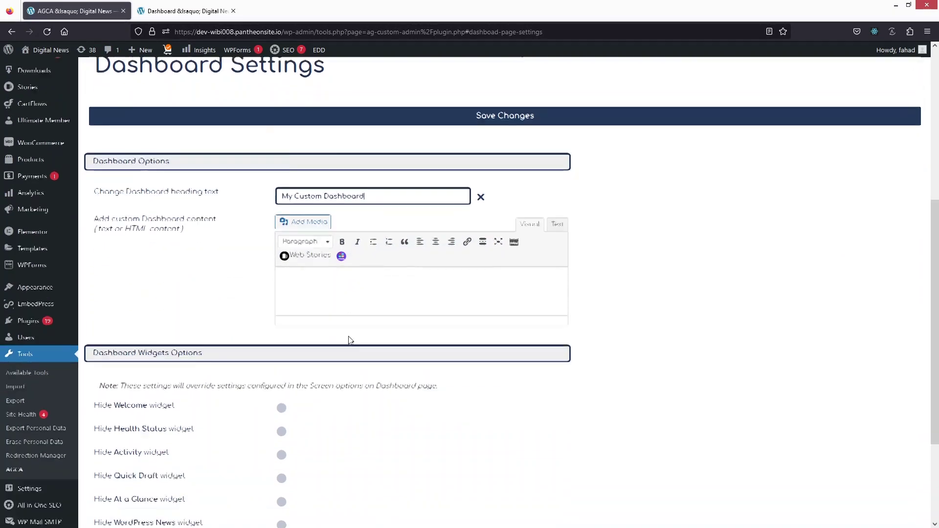
scroll(350, 340, down, 5)
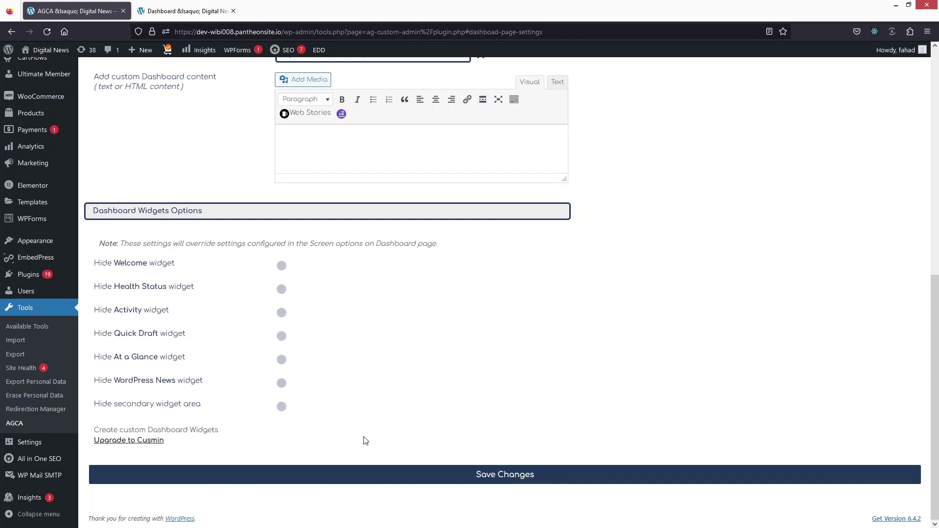
click(478, 477)
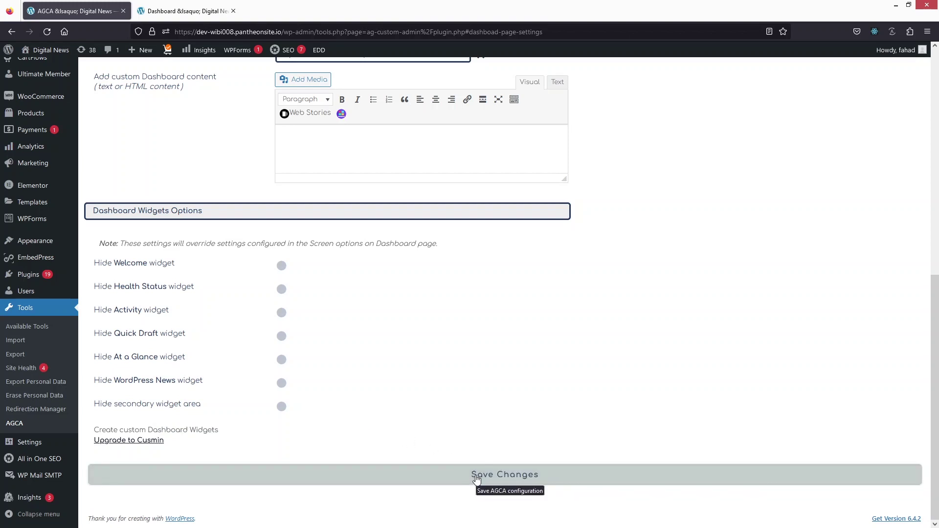
Reload the Dashboard to confirm the 'My Custom Dashboard' heading, then return to AGCA settings
click(164, 14)
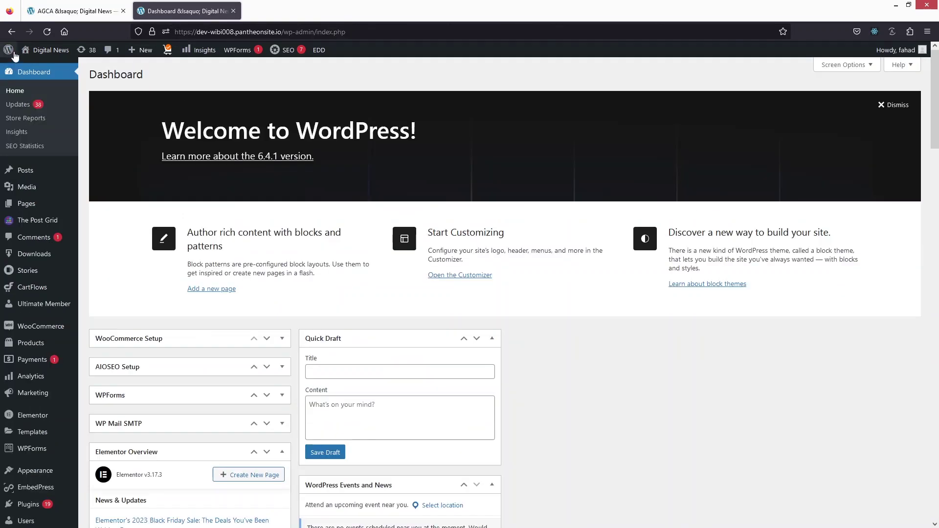
click(49, 34)
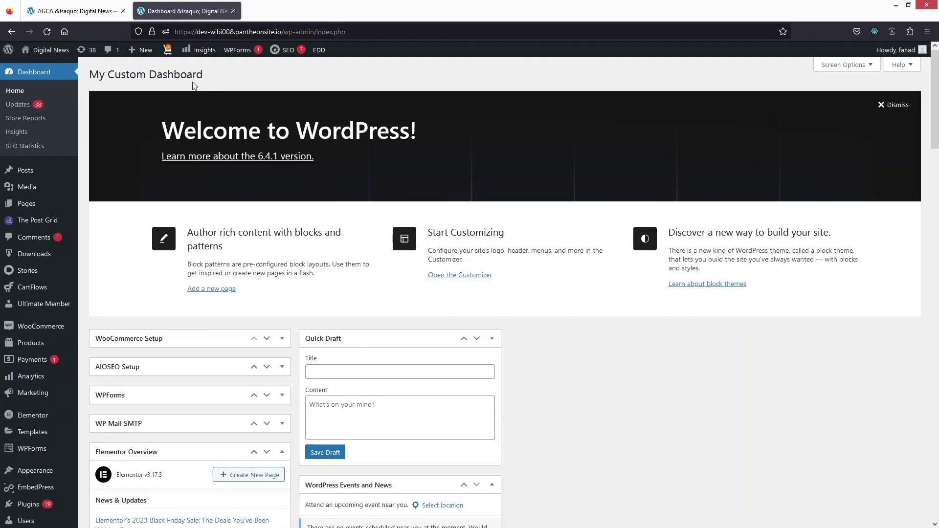
click(70, 14)
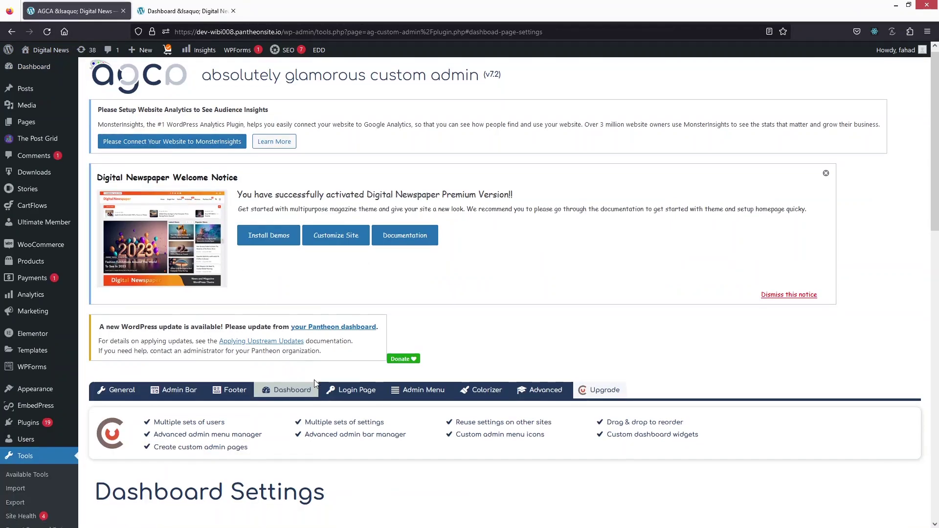
Open AGCA's Login Page tab and review its empty login page options
scroll(314, 353, down, 10)
scroll(314, 351, up, 4)
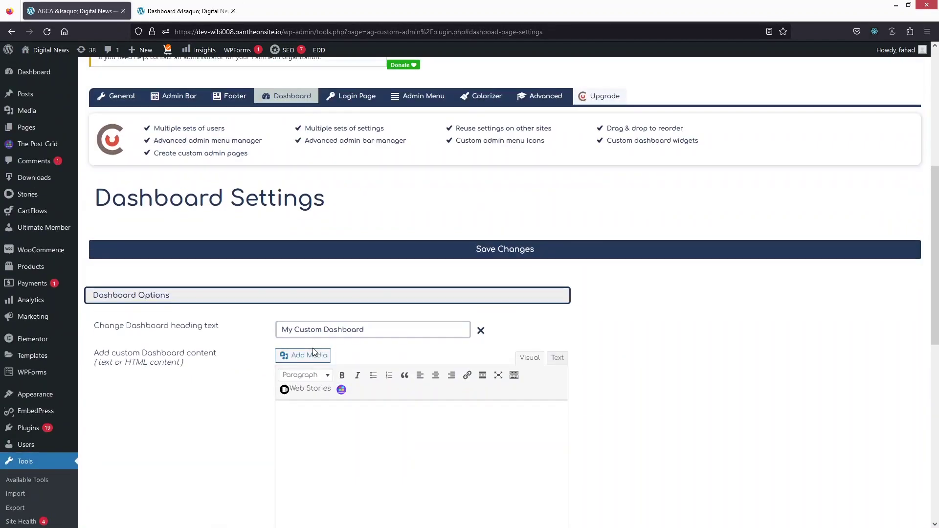
click(348, 100)
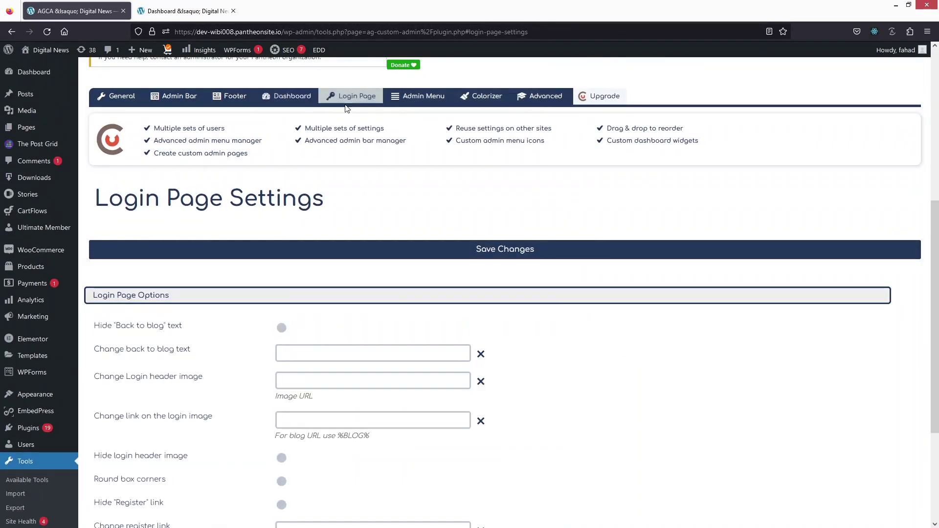
scroll(284, 268, down, 3)
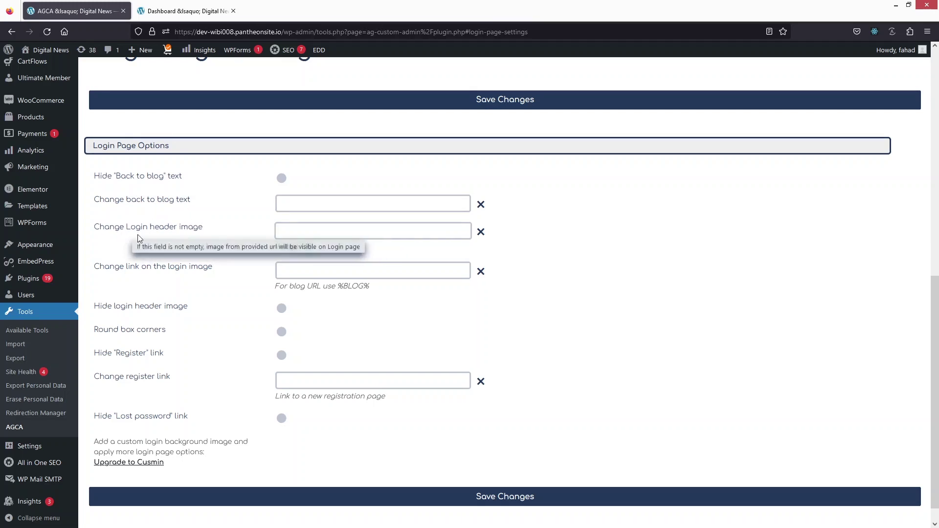
scroll(185, 239, down, 1)
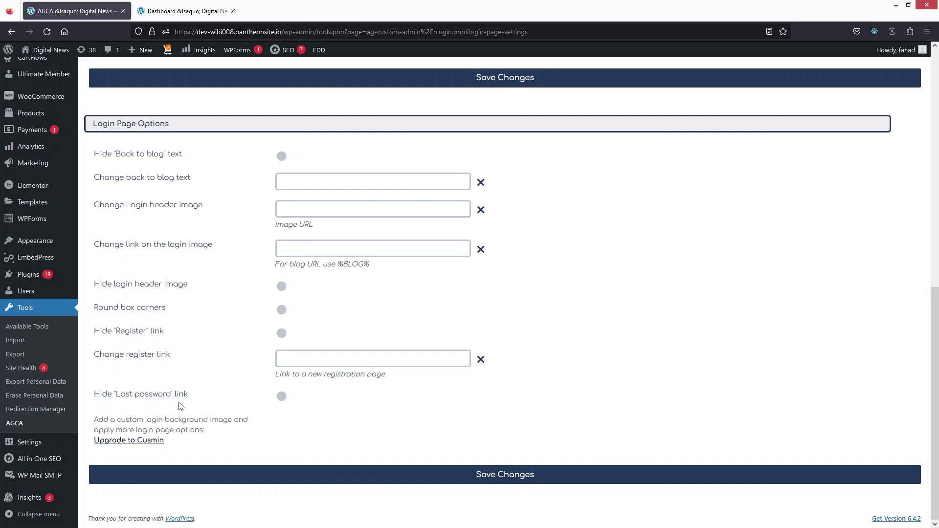
scroll(238, 402, up, 5)
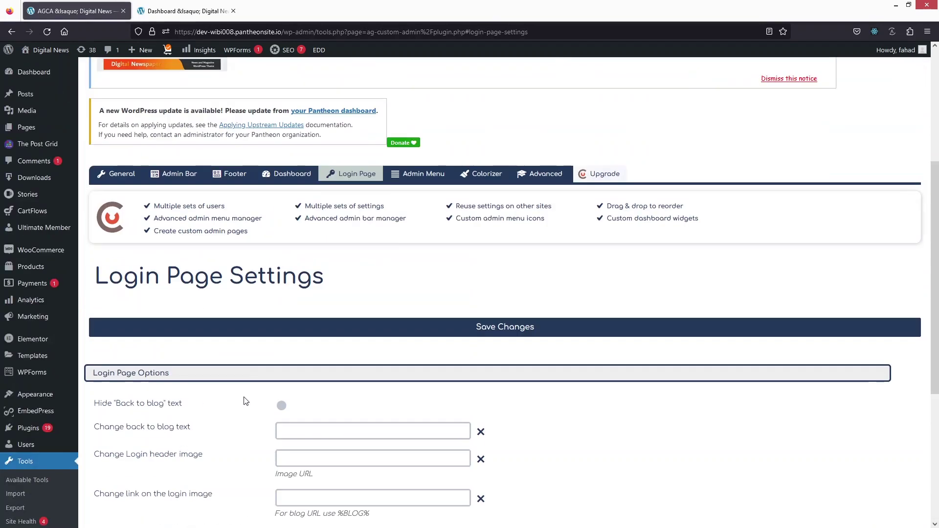
Open AGCA's Admin Menu tab and review the Edit / Remove Menu Items table
click(409, 177)
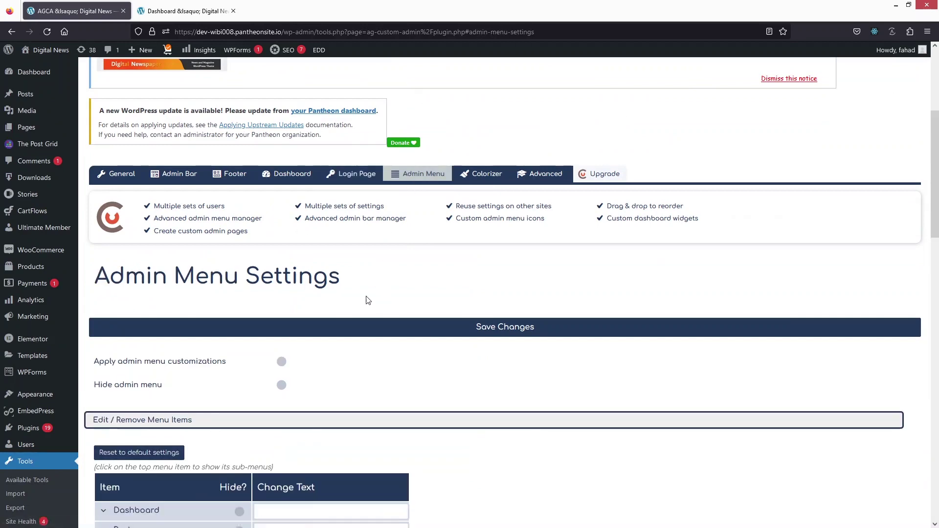
scroll(368, 300, down, 3)
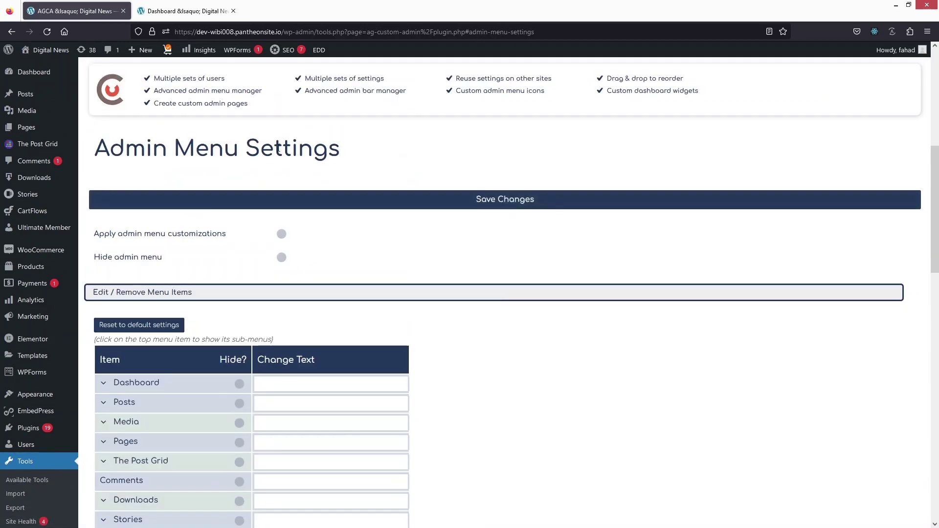
scroll(323, 210, down, 3)
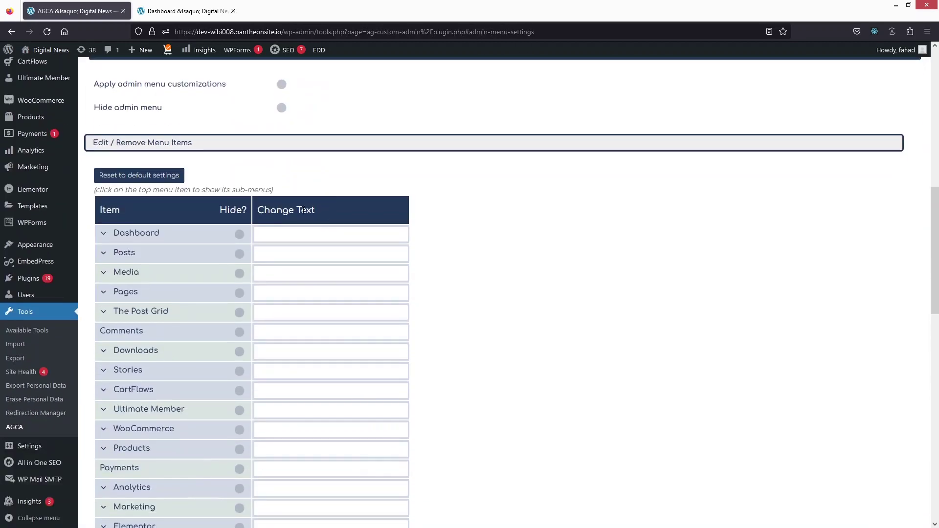
scroll(201, 221, down, 2)
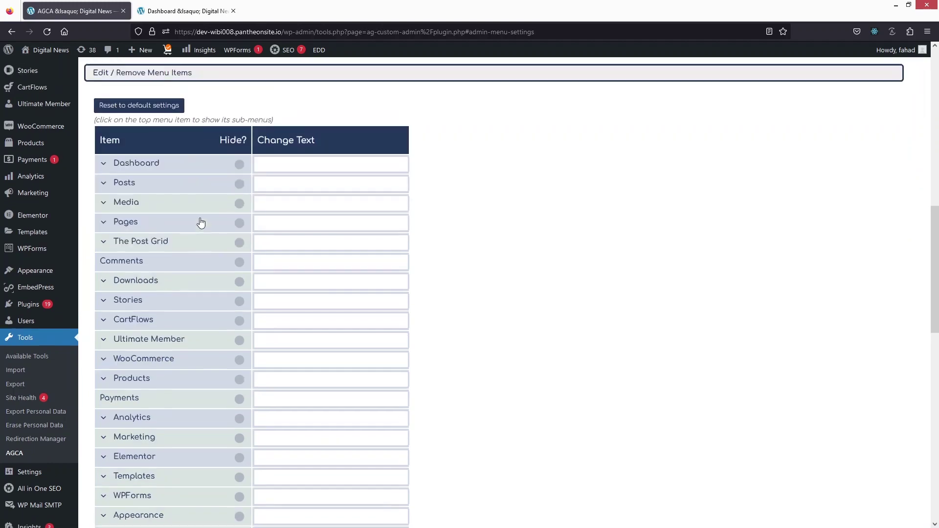
scroll(200, 222, up, 2)
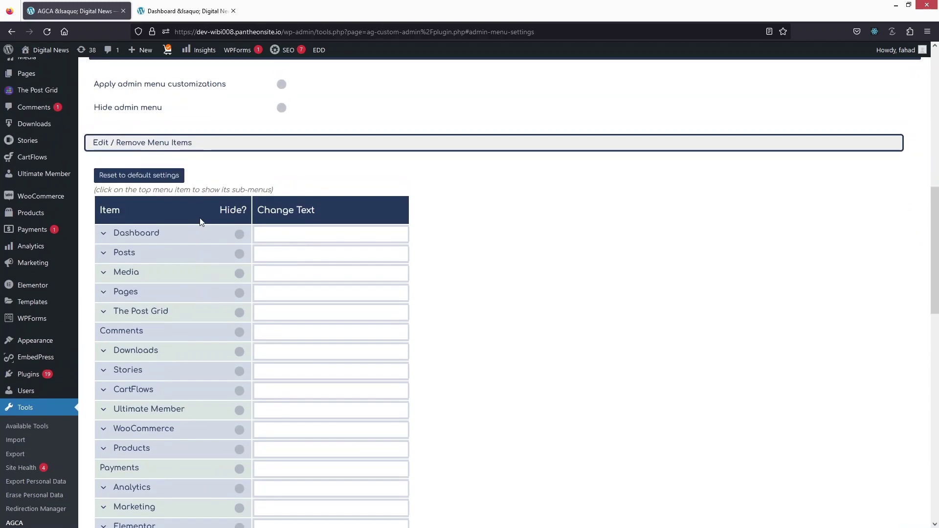
scroll(163, 300, down, 12)
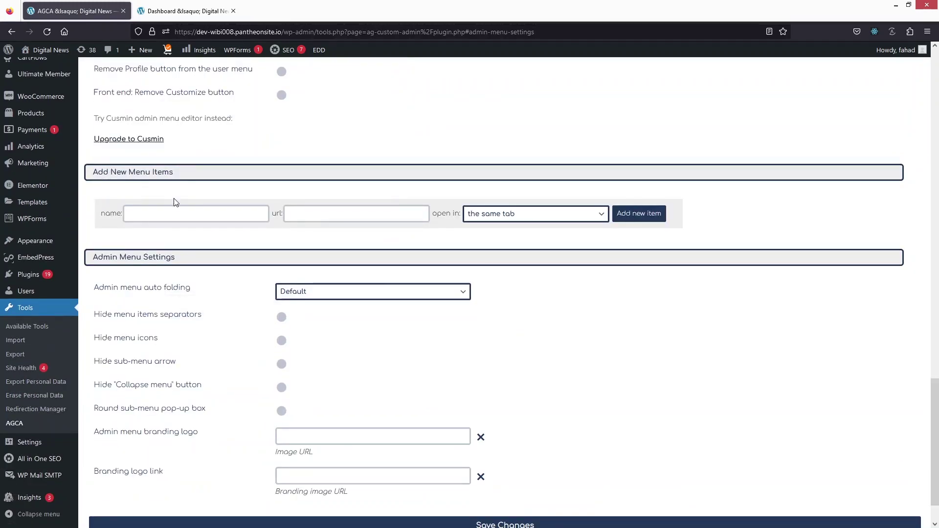
Turn on 'Hide menu icons' and save the Admin Menu settings
click(184, 210)
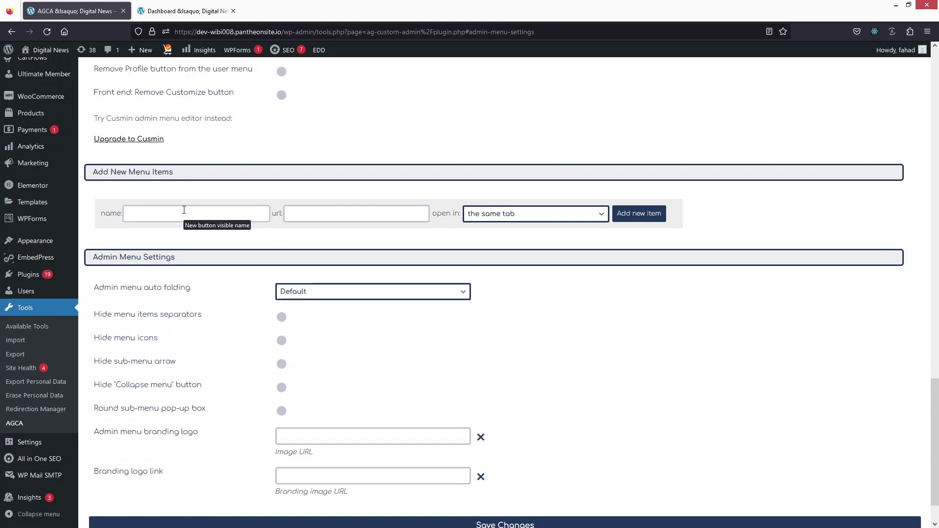
scroll(314, 241, down, 2)
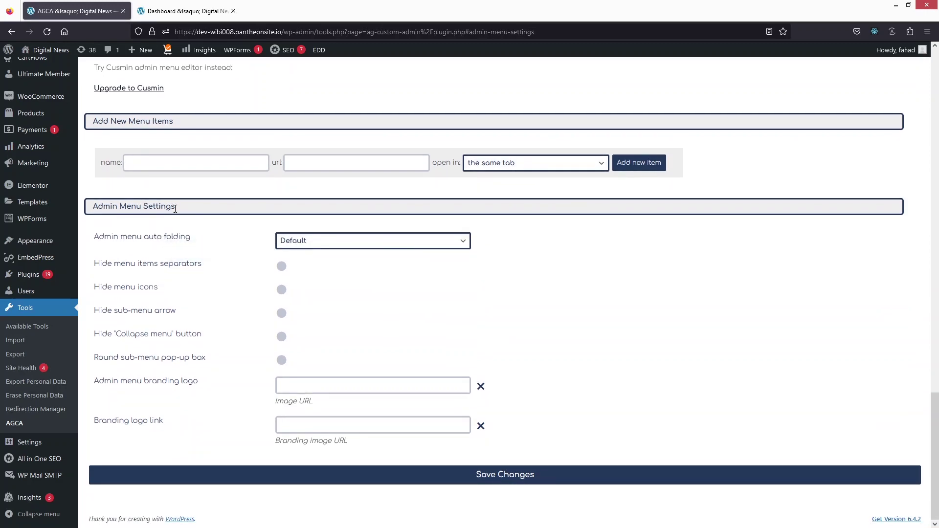
mouse_move(146, 246)
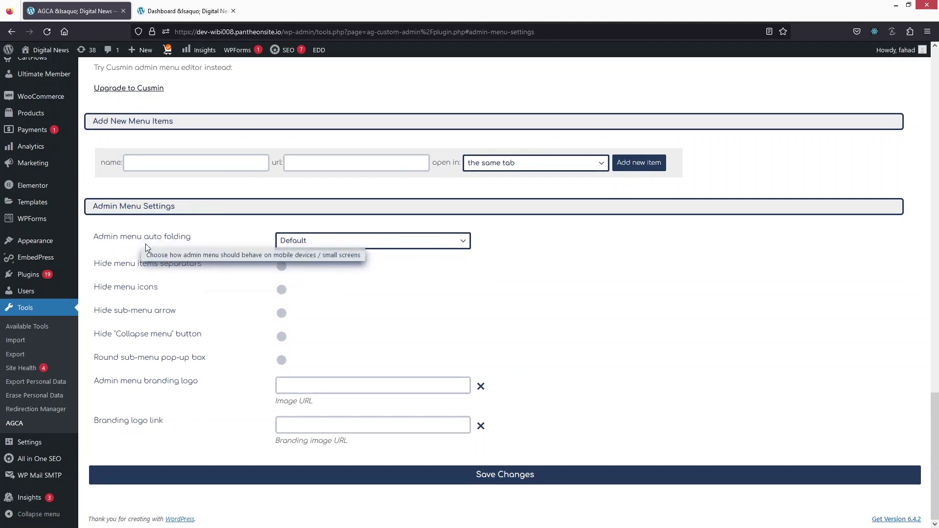
mouse_move(126, 271)
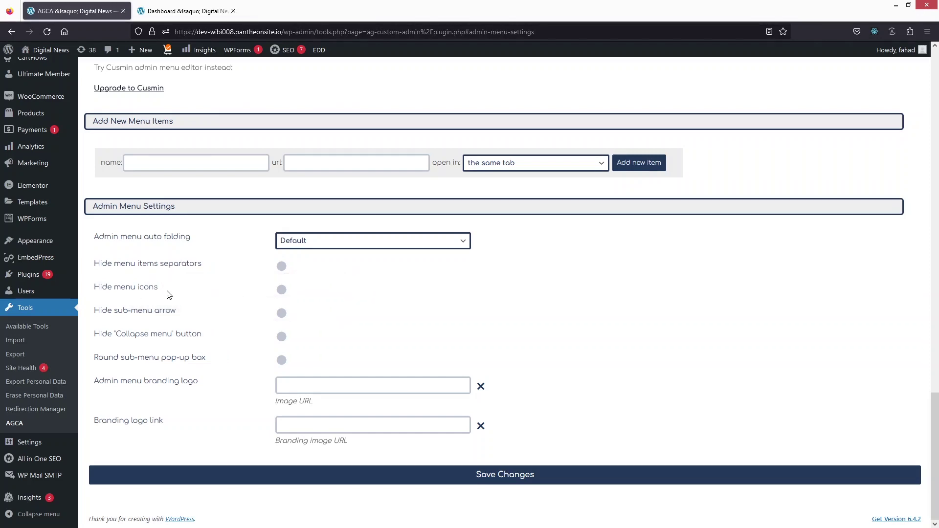
click(286, 292)
click(450, 477)
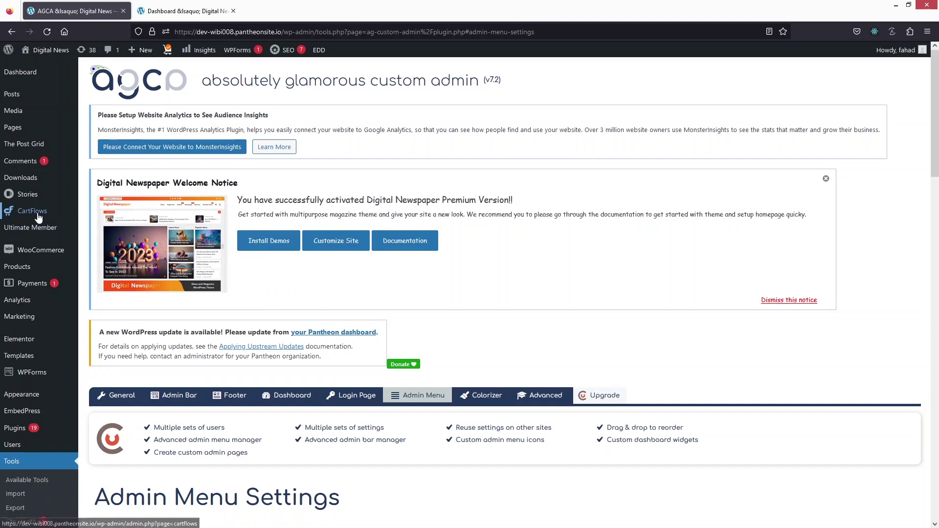
Turn 'Hide menu icons' back off and save the Admin Menu settings again
scroll(34, 391, down, 6)
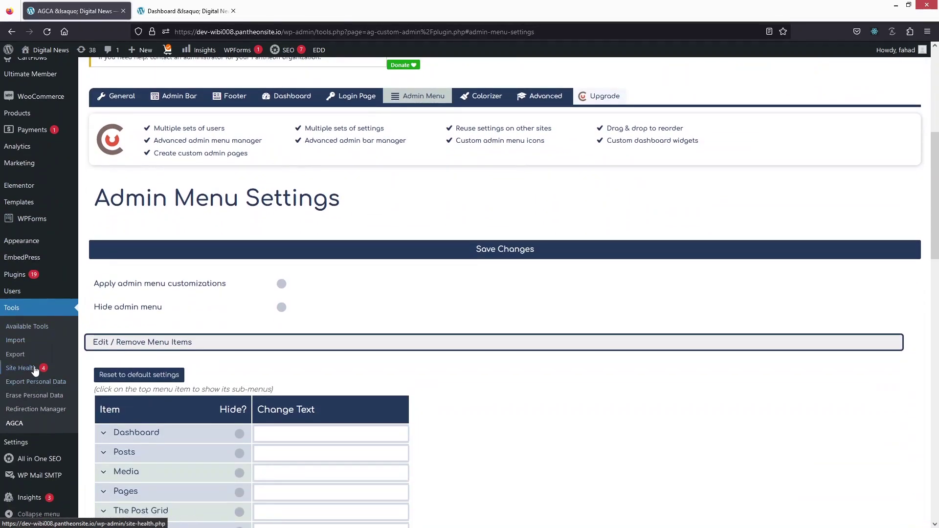
scroll(51, 380, up, 1)
scroll(292, 357, down, 15)
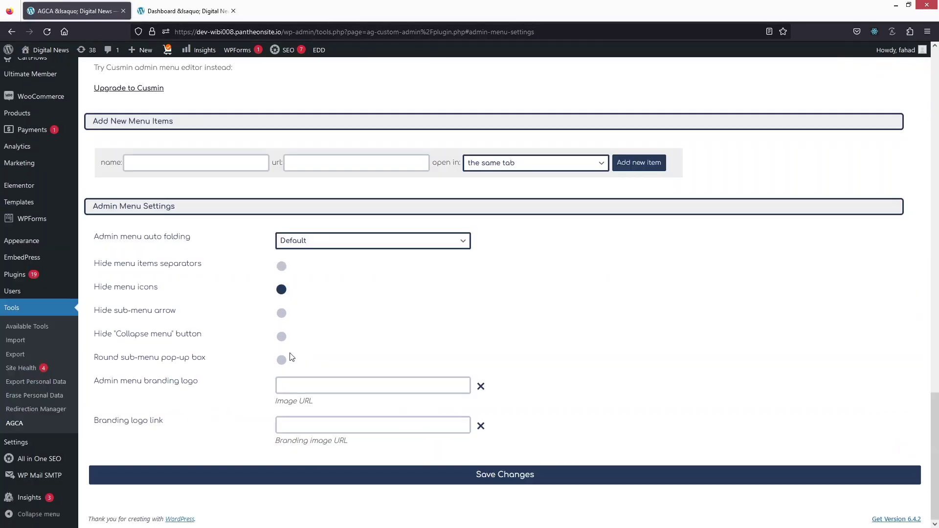
click(282, 291)
click(456, 477)
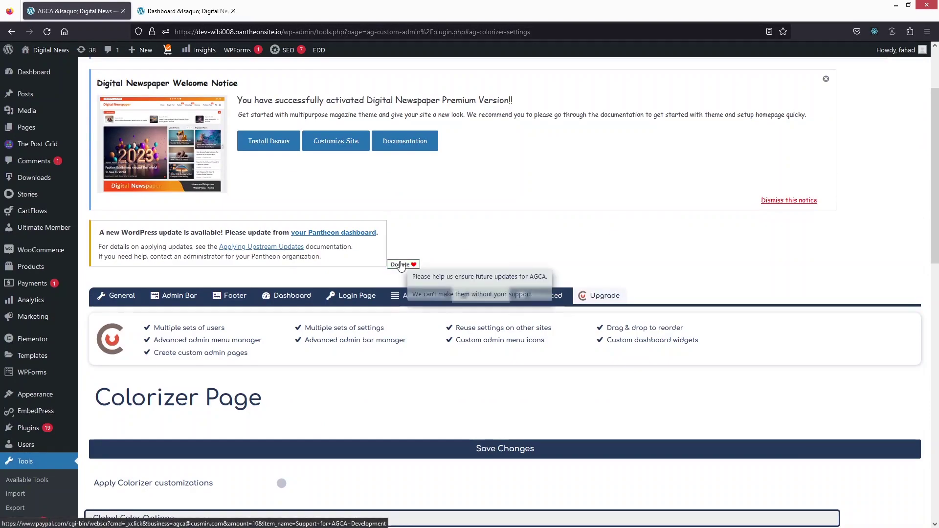
Scroll through the Colorizer's global, admin menu, font and widget colour sections
scroll(401, 266, down, 3)
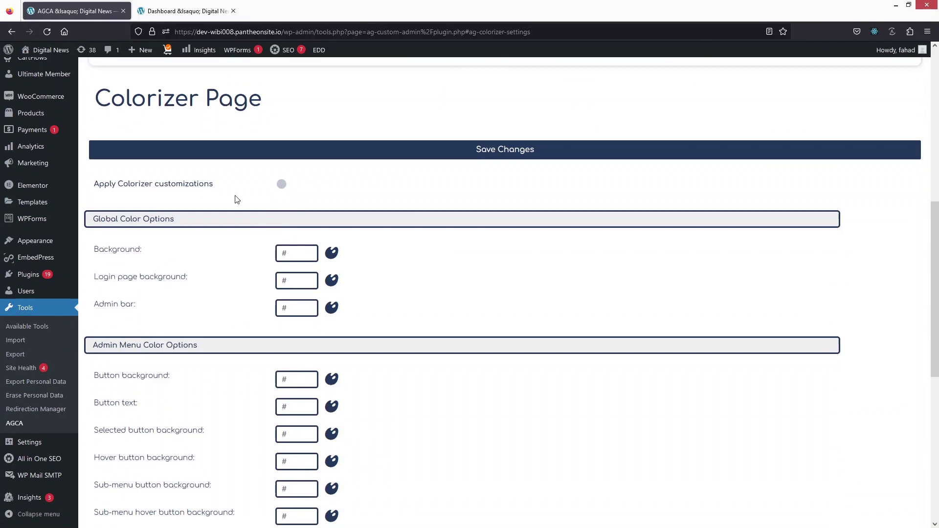
scroll(183, 263, down, 1)
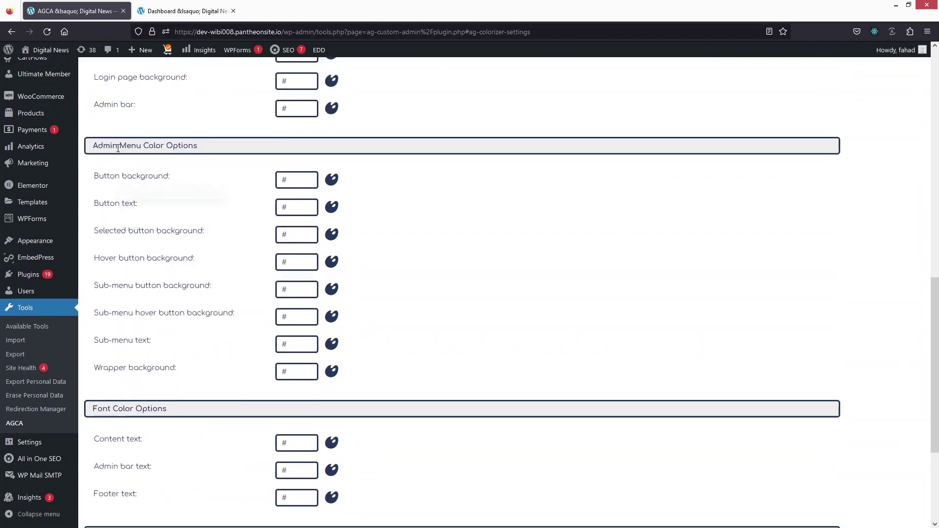
scroll(166, 170, down, 3)
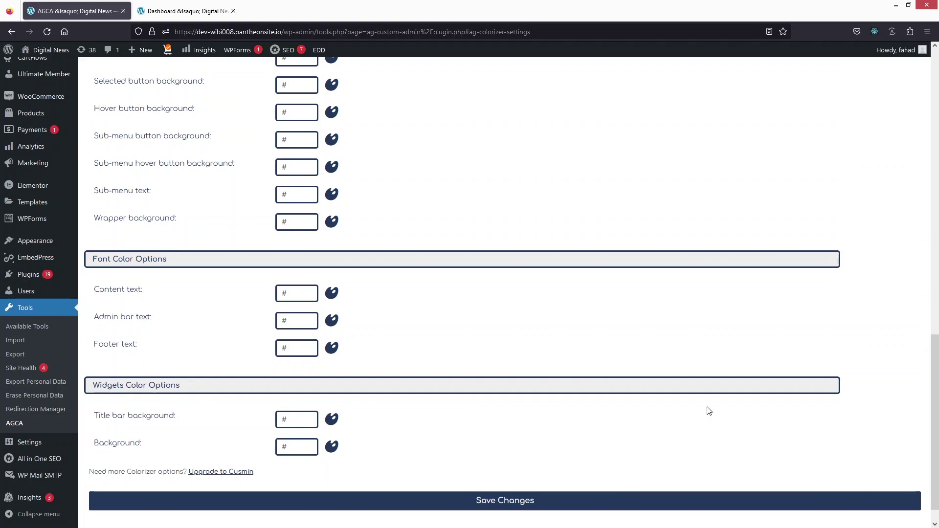
drag(935, 373, 924, 223)
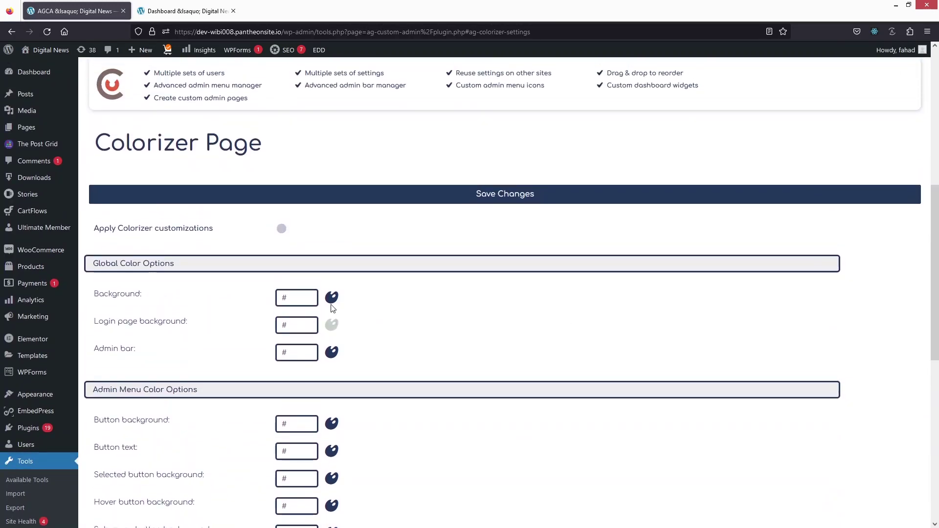
Pick a dark red Admin bar colour with its colour picker
mouse_move(121, 347)
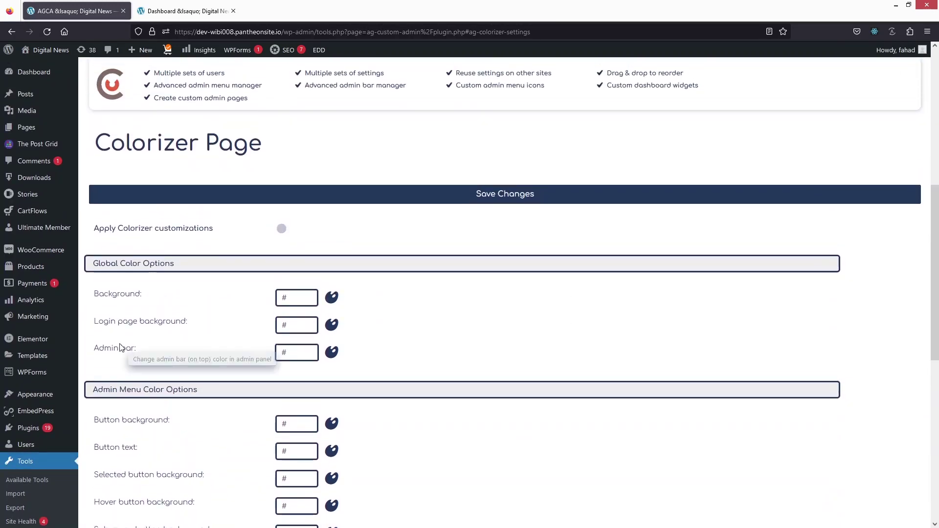
click(331, 351)
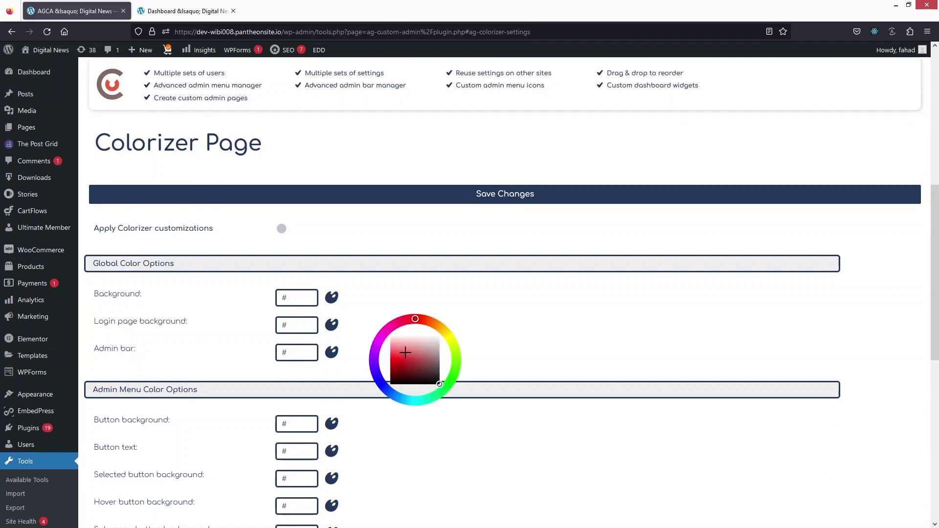
mouse_move(425, 367)
mouse_down()
mouse_move(415, 367)
mouse_move(413, 349)
mouse_move(413, 360)
mouse_up()
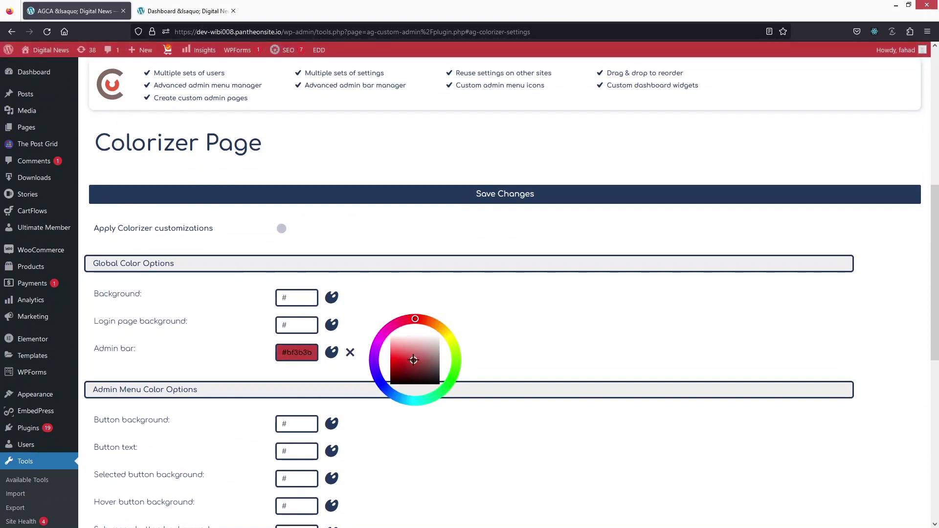
click(228, 365)
click(283, 317)
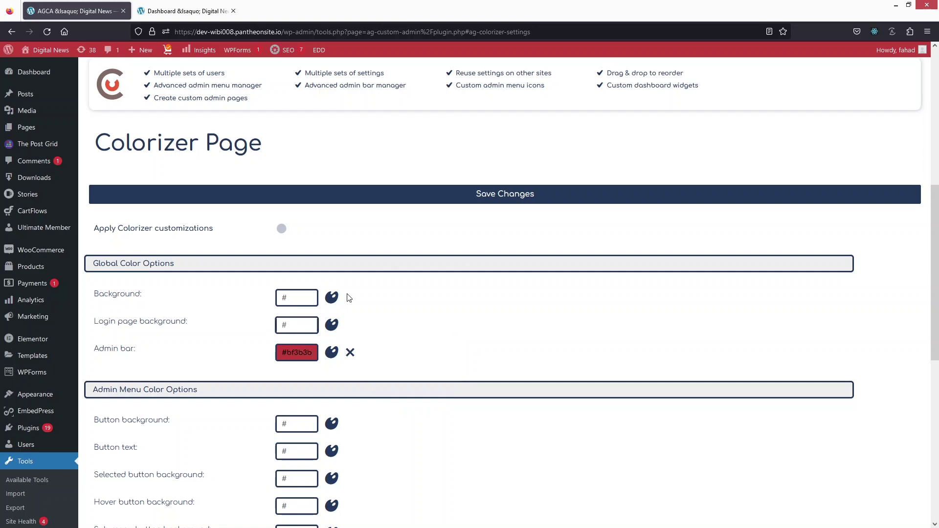
Set the page Background colour to a light pink
click(331, 297)
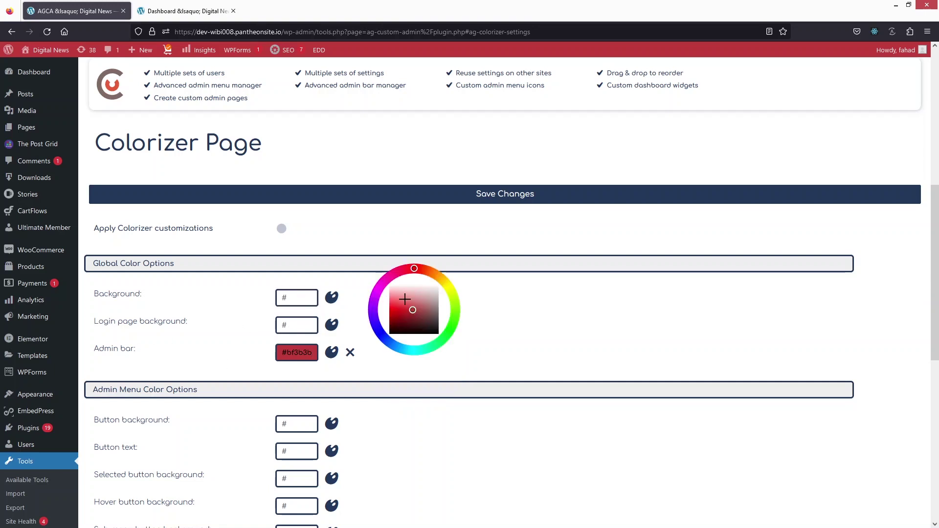
mouse_move(413, 309)
mouse_down()
mouse_move(418, 286)
mouse_move(400, 285)
mouse_move(387, 306)
mouse_move(392, 331)
mouse_move(438, 334)
mouse_up()
click(465, 339)
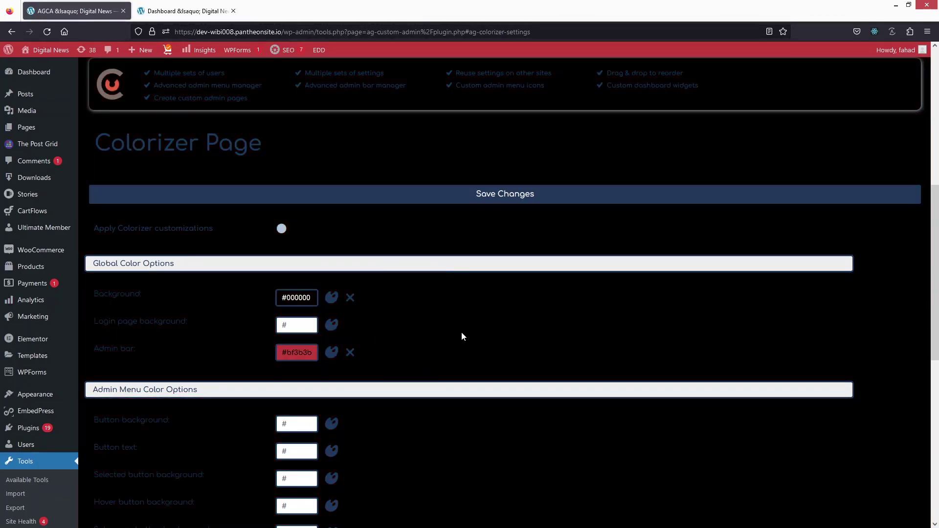
click(331, 303)
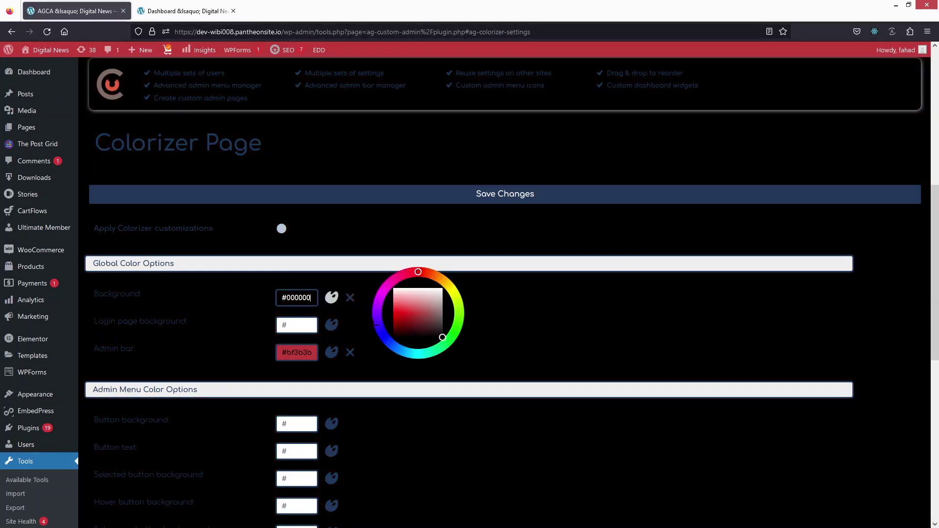
mouse_move(405, 315)
mouse_down()
mouse_move(438, 308)
mouse_move(430, 293)
mouse_move(395, 293)
mouse_up()
click(373, 297)
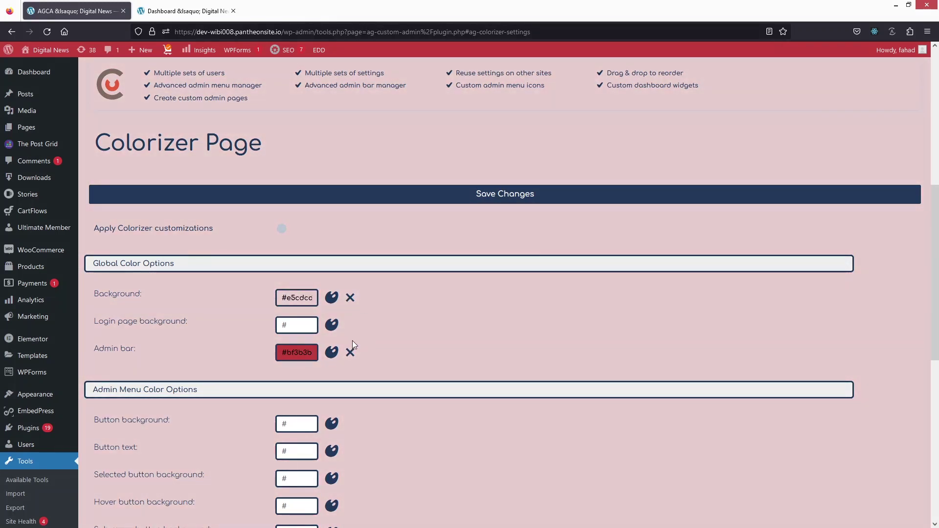
Clear the Background and Admin bar colours and save the Colorizer settings
click(350, 298)
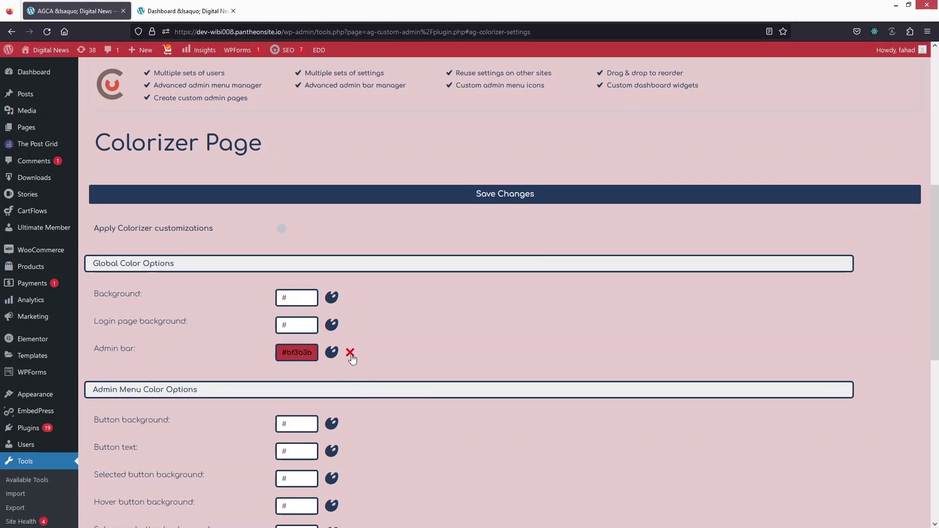
click(350, 354)
scroll(568, 210, down, 8)
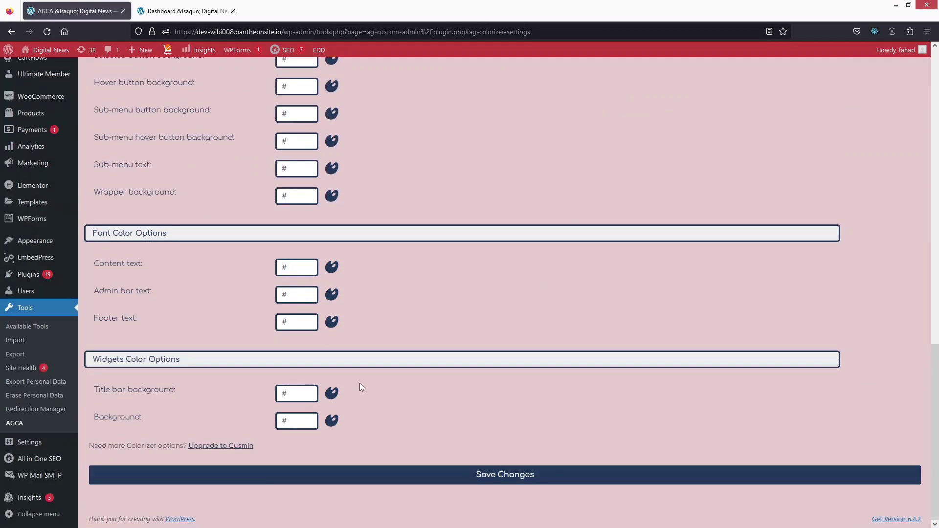
click(473, 480)
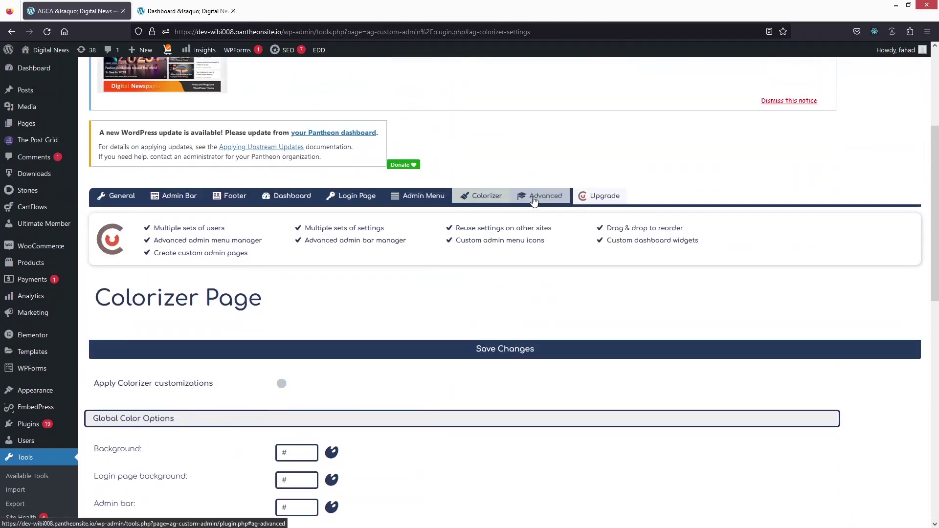
Open AGCA's Advanced tab and review the Custom CSS, Custom JavaScript and Export/Import settings
click(533, 201)
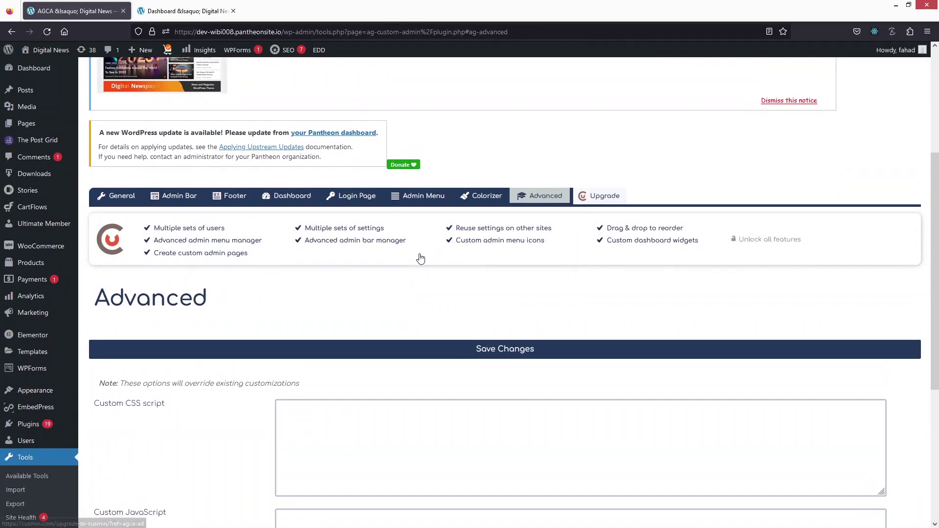
scroll(420, 257, down, 3)
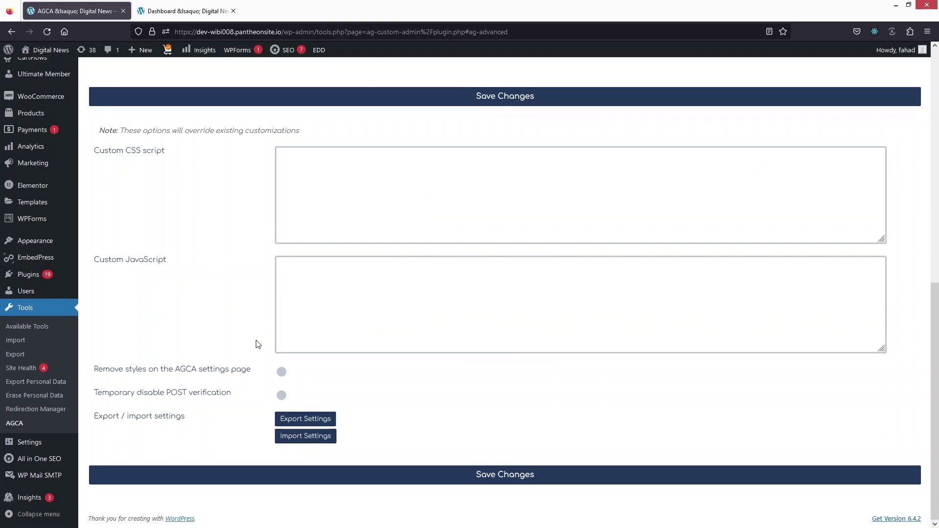
mouse_move(178, 378)
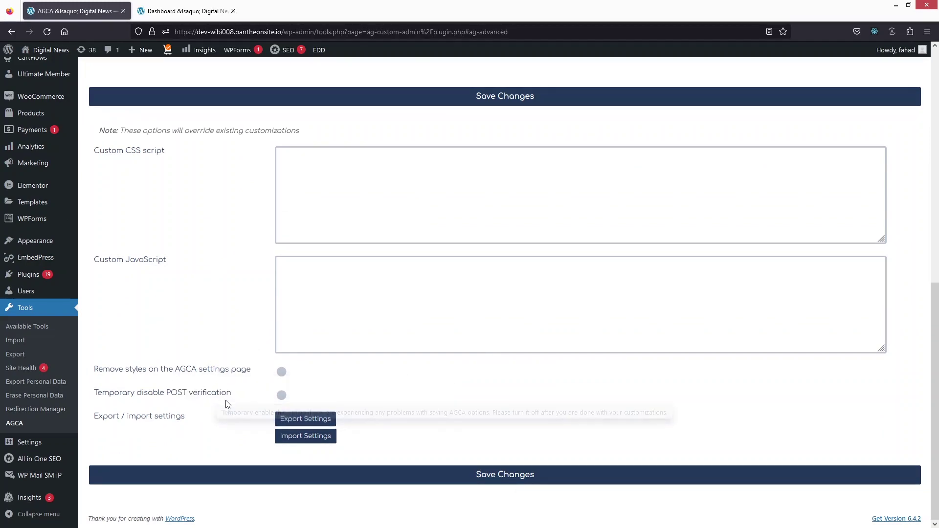
scroll(310, 382, up, 1)
scroll(311, 384, down, 1)
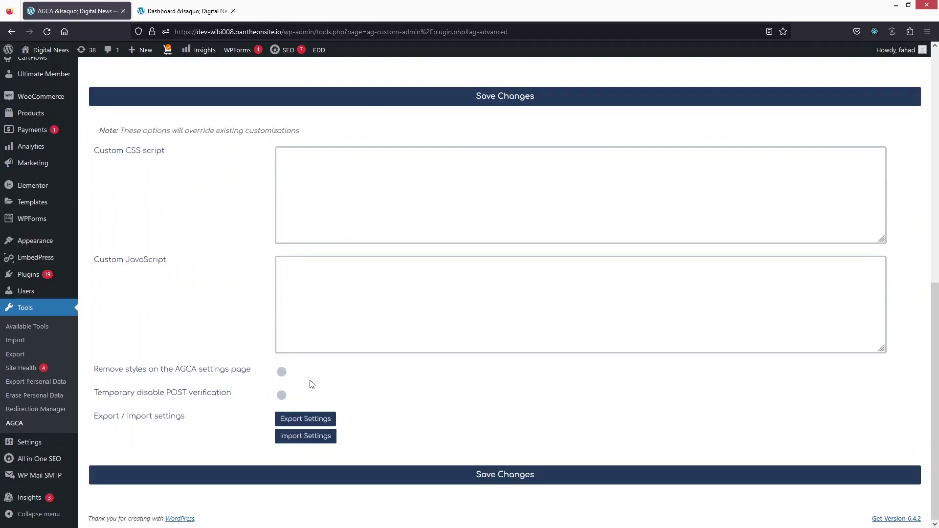